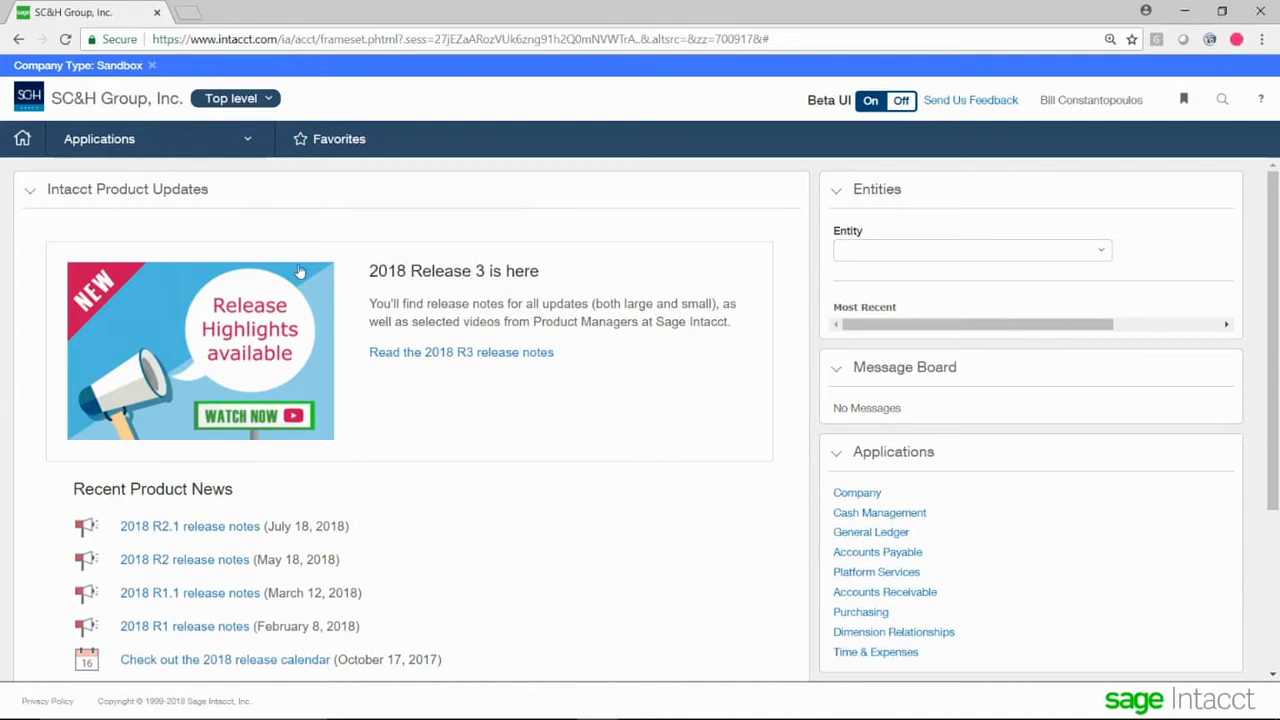
Open the accounts list of the General Ledger application.
{"action": "left_click", "coordinate": [192, 150]}
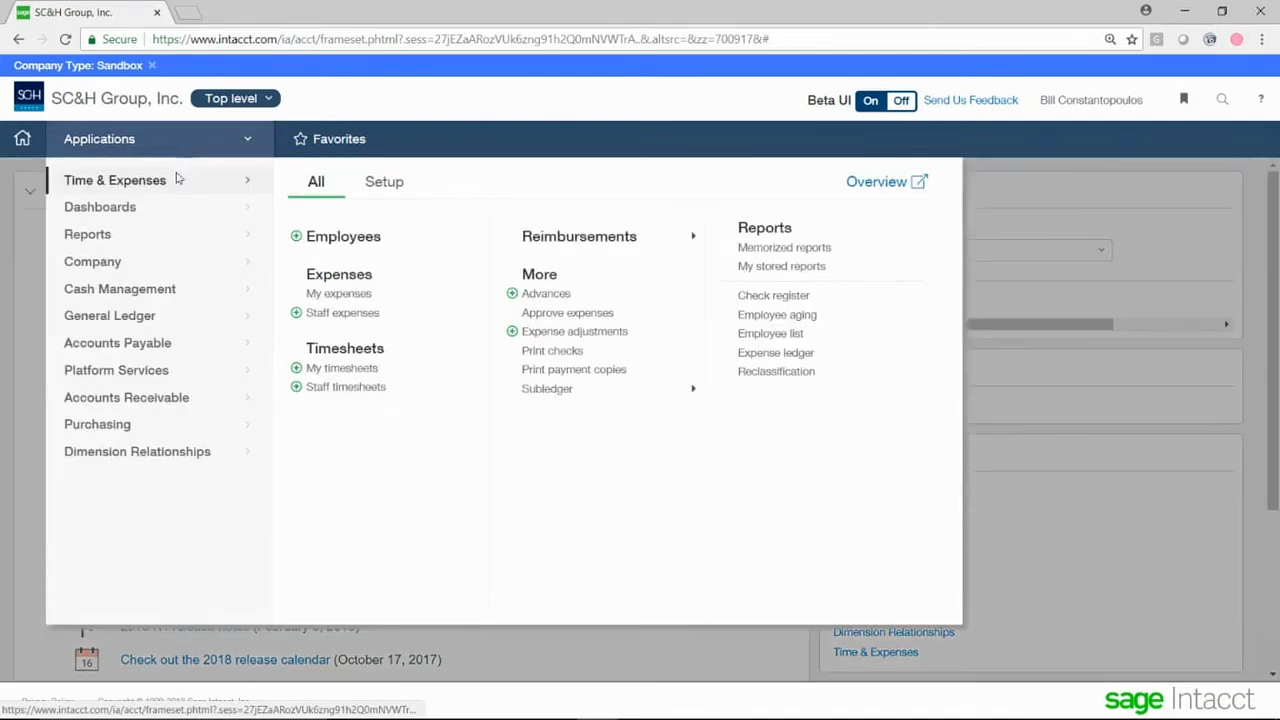
{"action": "left_click", "coordinate": [117, 318]}
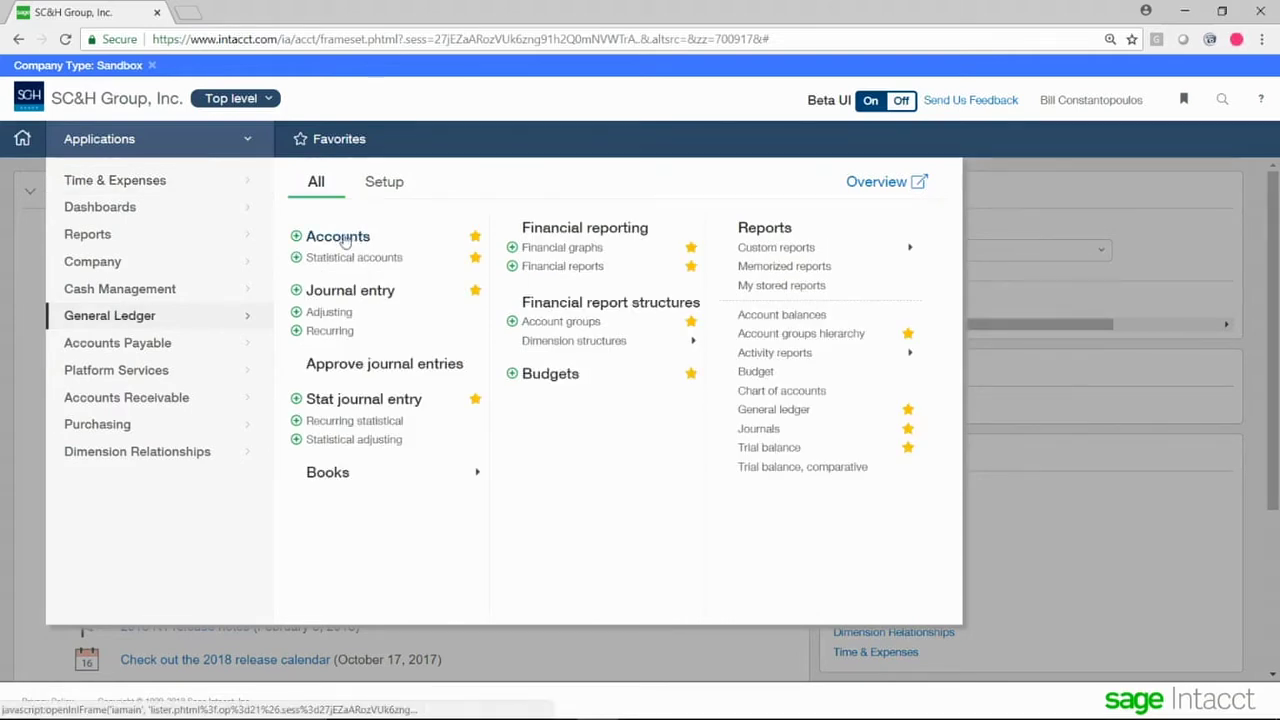
{"action": "left_click", "coordinate": [337, 238]}
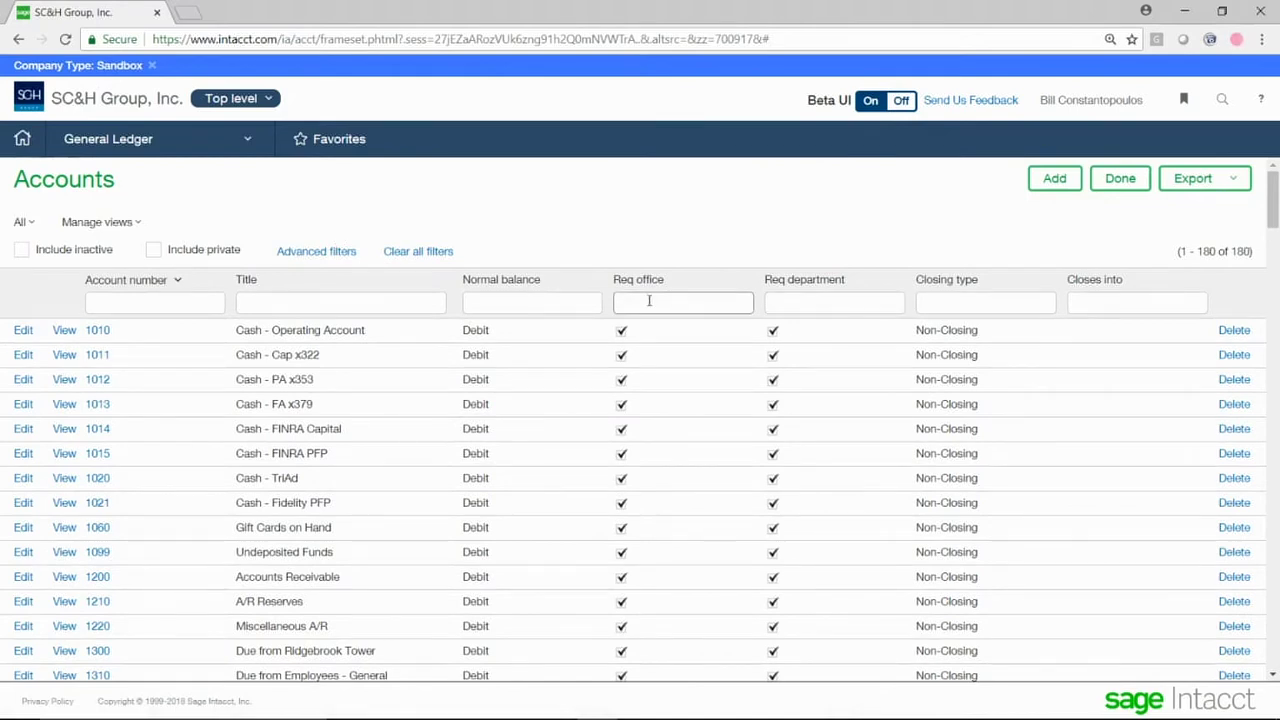
Examine the Req office and Req department columns across the listed accounts.
{"action": "left_click_drag", "start_coordinate": [610, 279], "coordinate": [845, 277]}
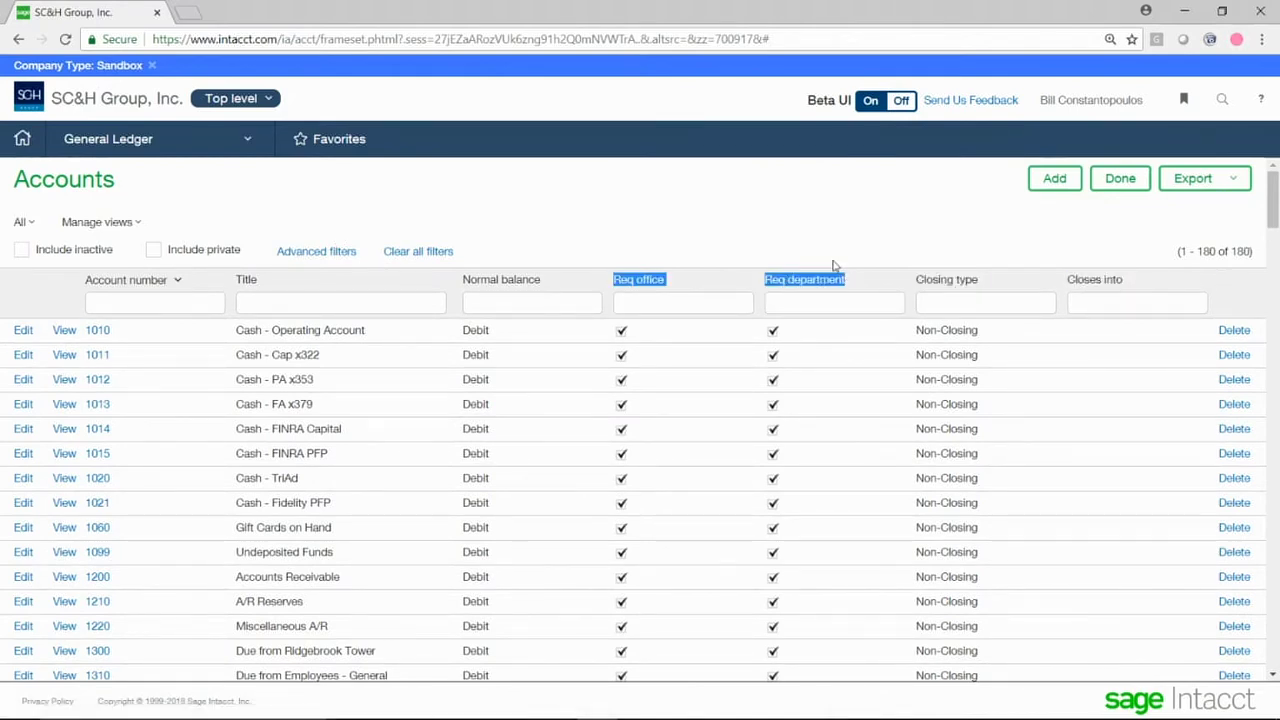
{"action": "left_click", "coordinate": [705, 283]}
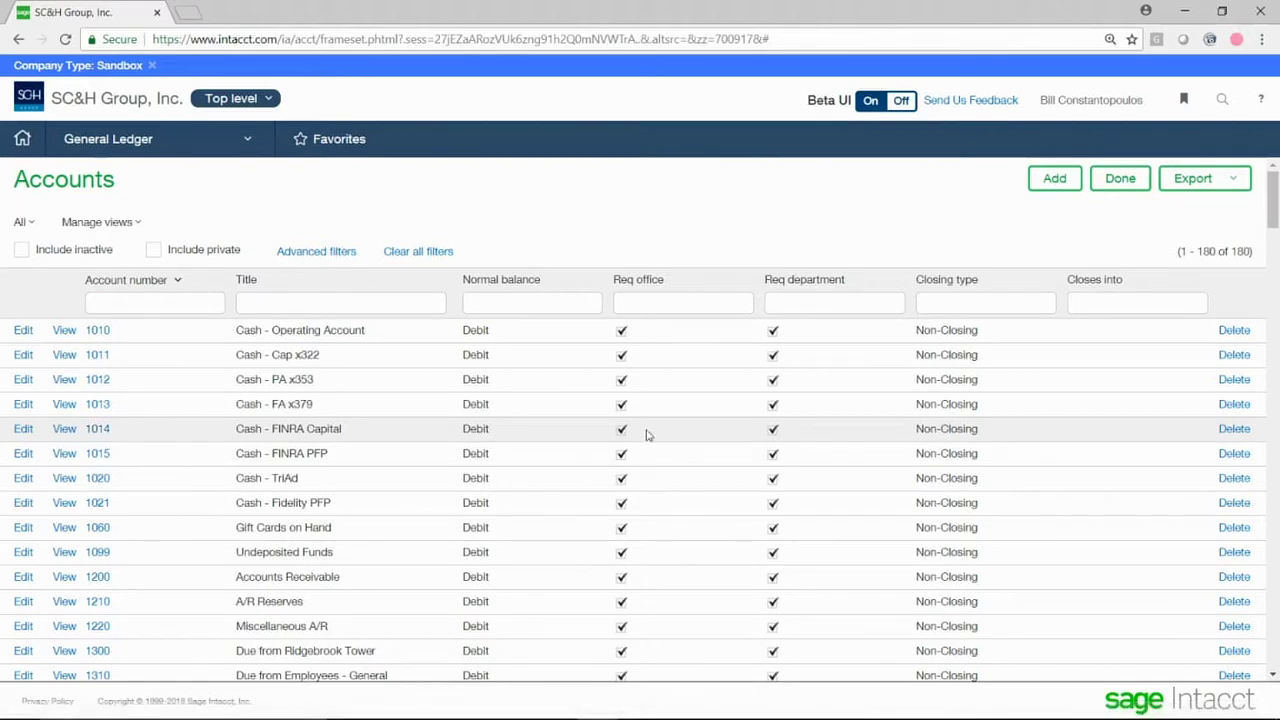
{"action": "left_click_drag", "start_coordinate": [599, 430], "coordinate": [638, 433]}
{"action": "left_click", "coordinate": [790, 432]}
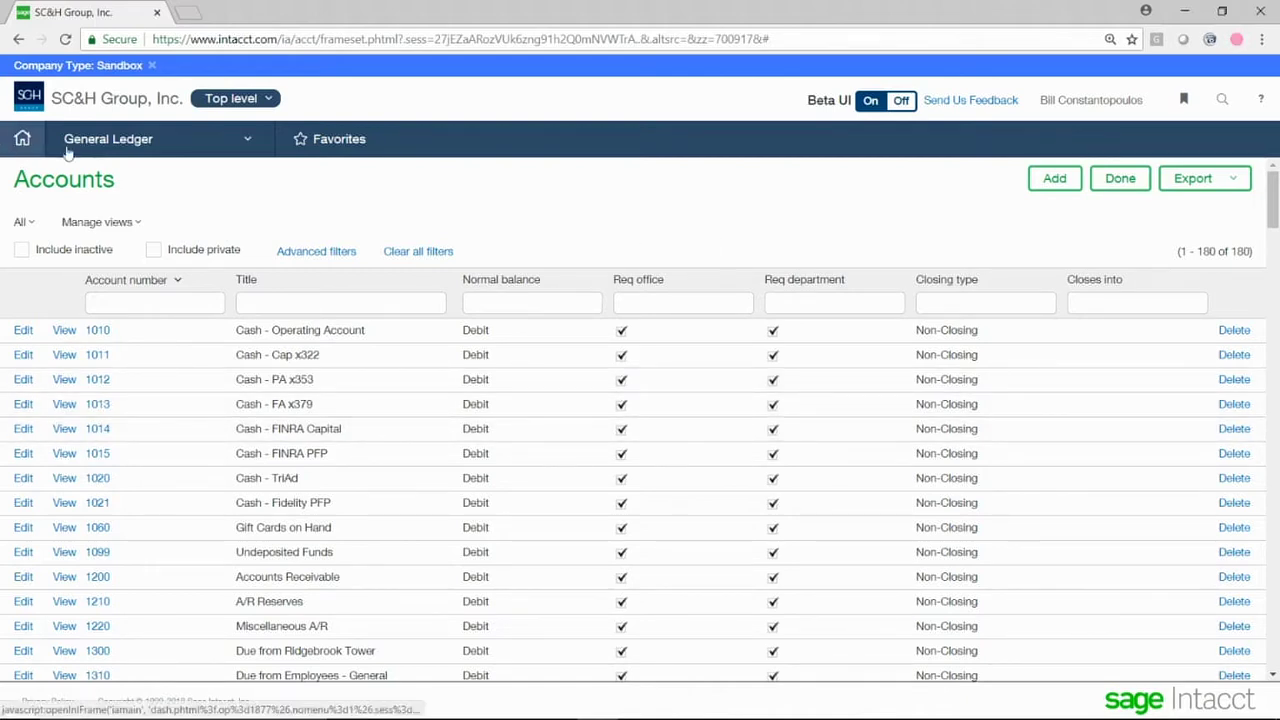
Start a new General Ledger journal entry and set the first line's account to 2011--Deferred Rent.
{"action": "left_click", "coordinate": [102, 147]}
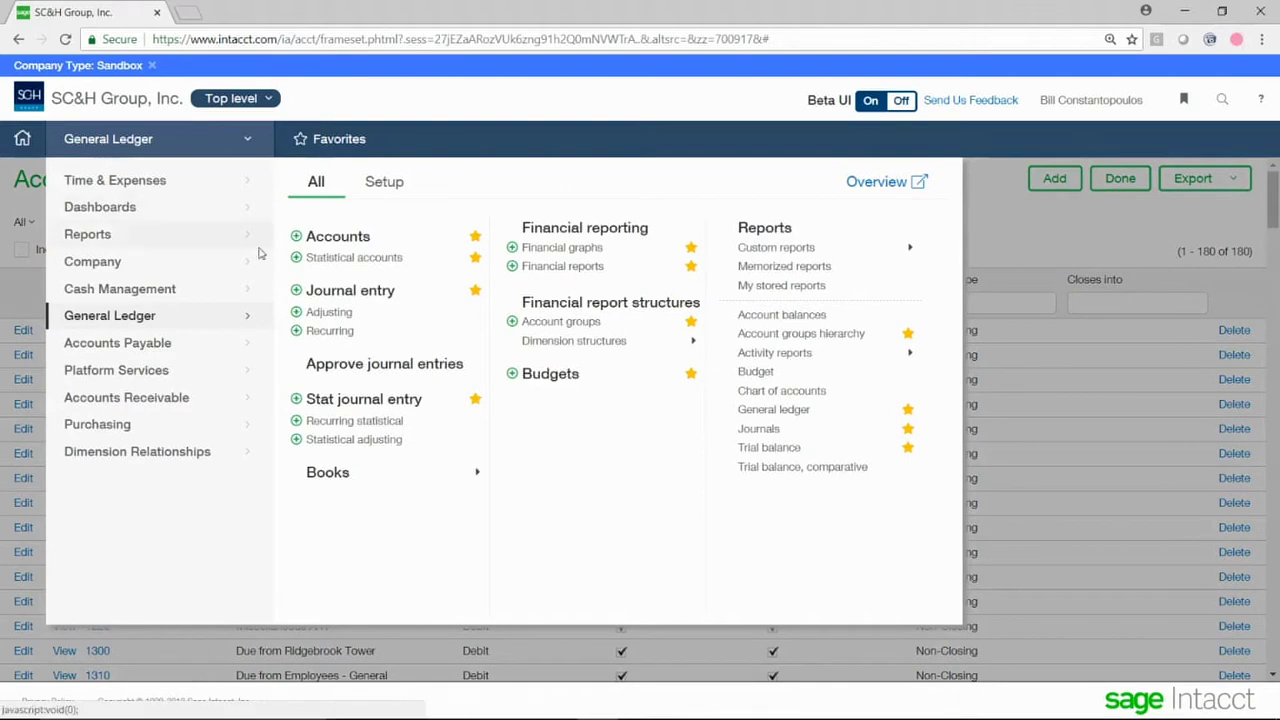
{"action": "left_click", "coordinate": [300, 297]}
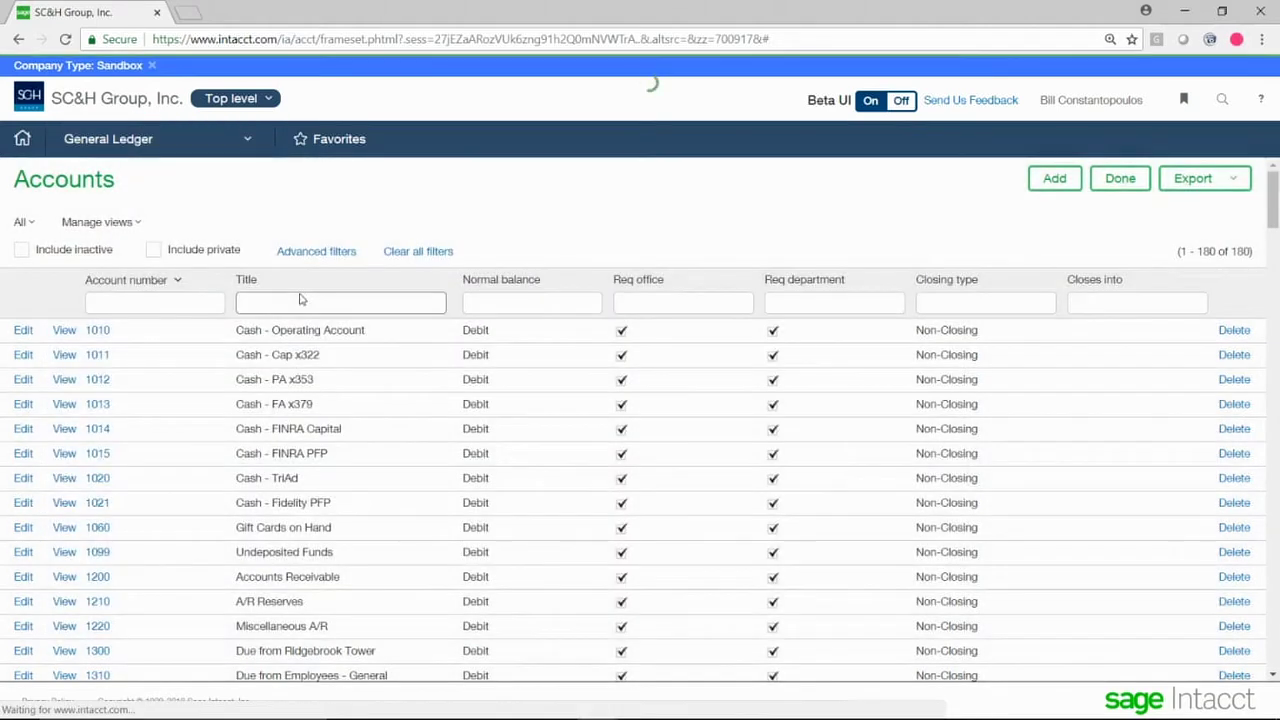
{"action": "scroll", "coordinate": [298, 292], "scroll_direction": "down", "scroll_amount": 2}
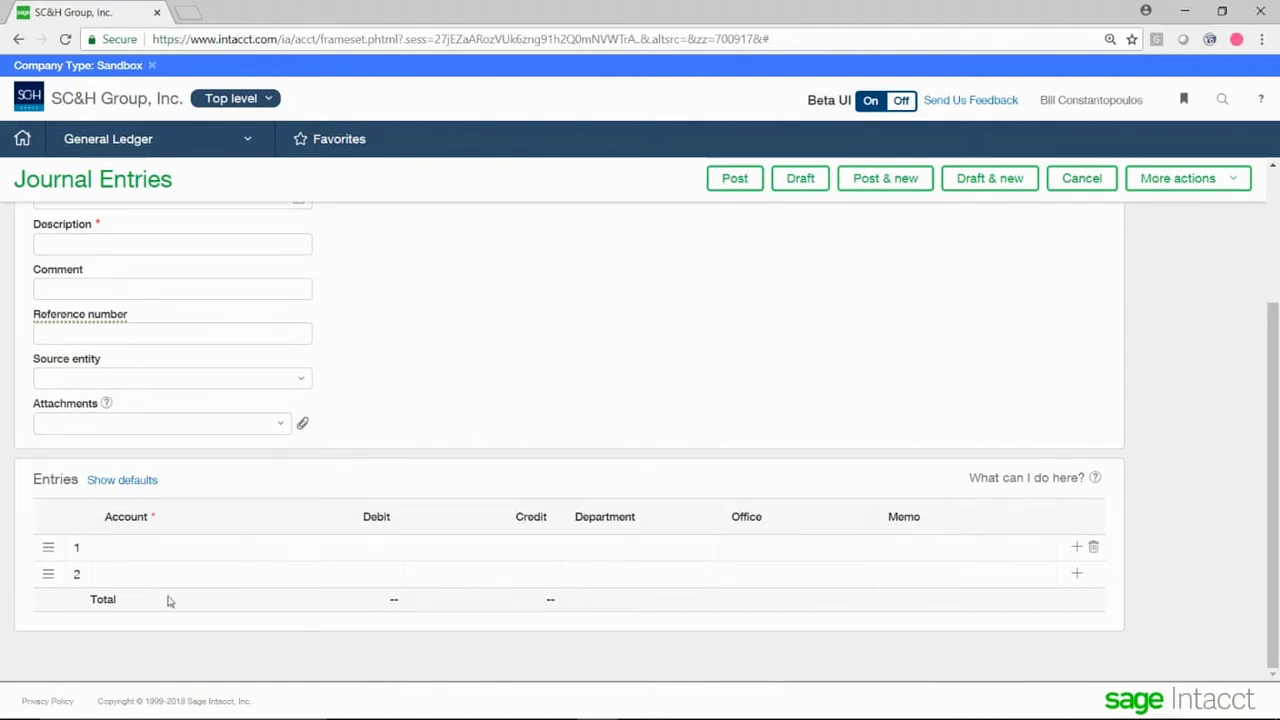
{"action": "left_click", "coordinate": [150, 545]}
{"action": "left_click", "coordinate": [231, 549]}
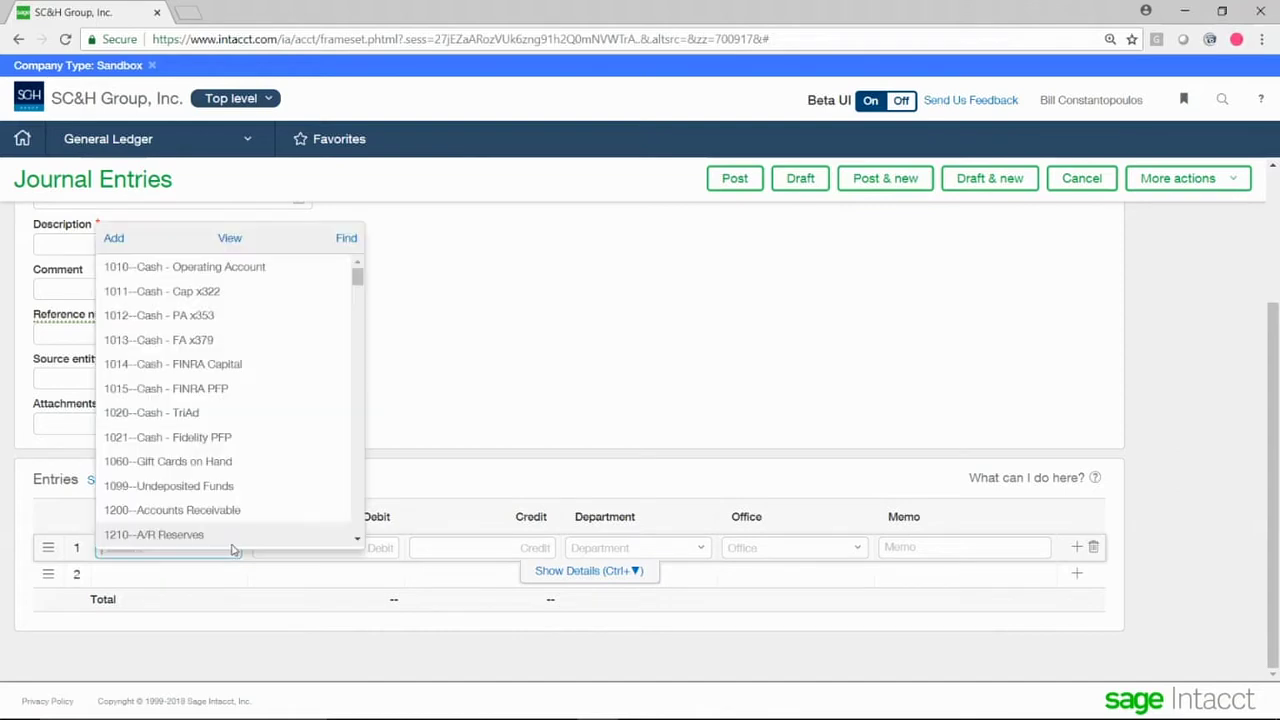
{"action": "scroll", "coordinate": [203, 465], "scroll_direction": "down", "scroll_amount": 3}
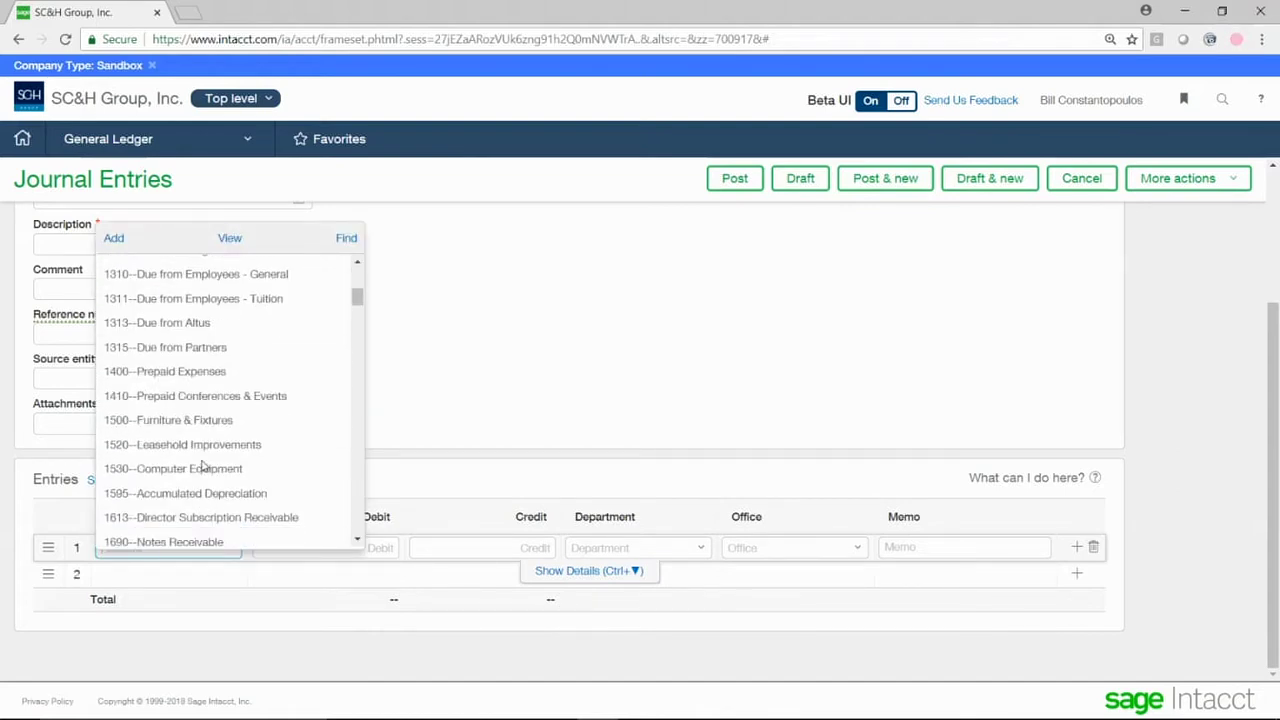
{"action": "scroll", "coordinate": [203, 465], "scroll_direction": "down", "scroll_amount": 3}
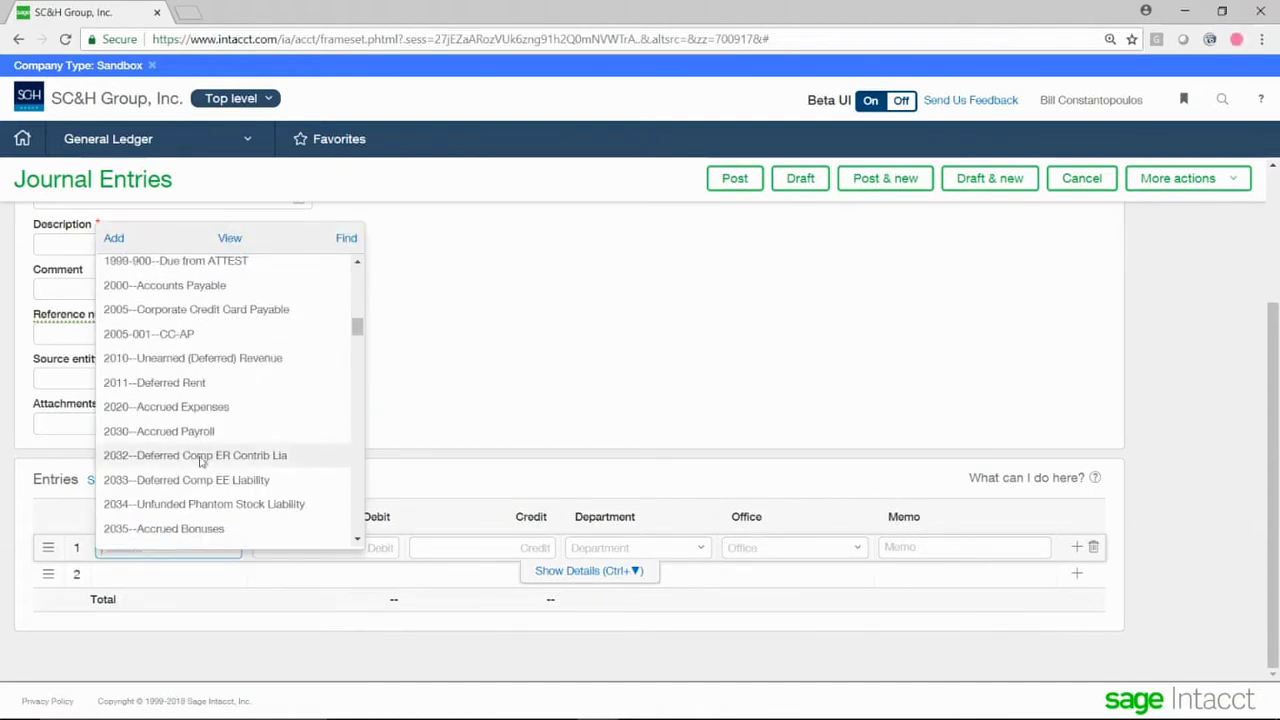
{"action": "left_click", "coordinate": [198, 388]}
{"action": "left_click", "coordinate": [314, 547]}
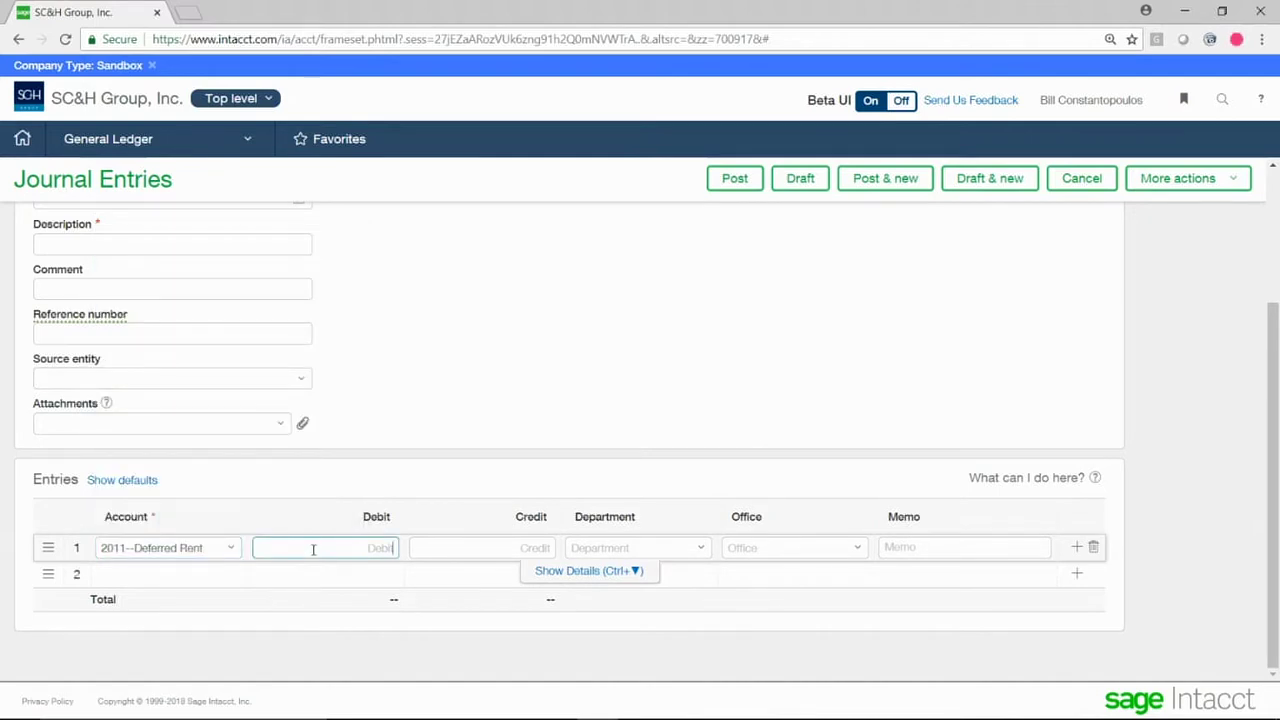
{"action": "left_click", "coordinate": [451, 539]}
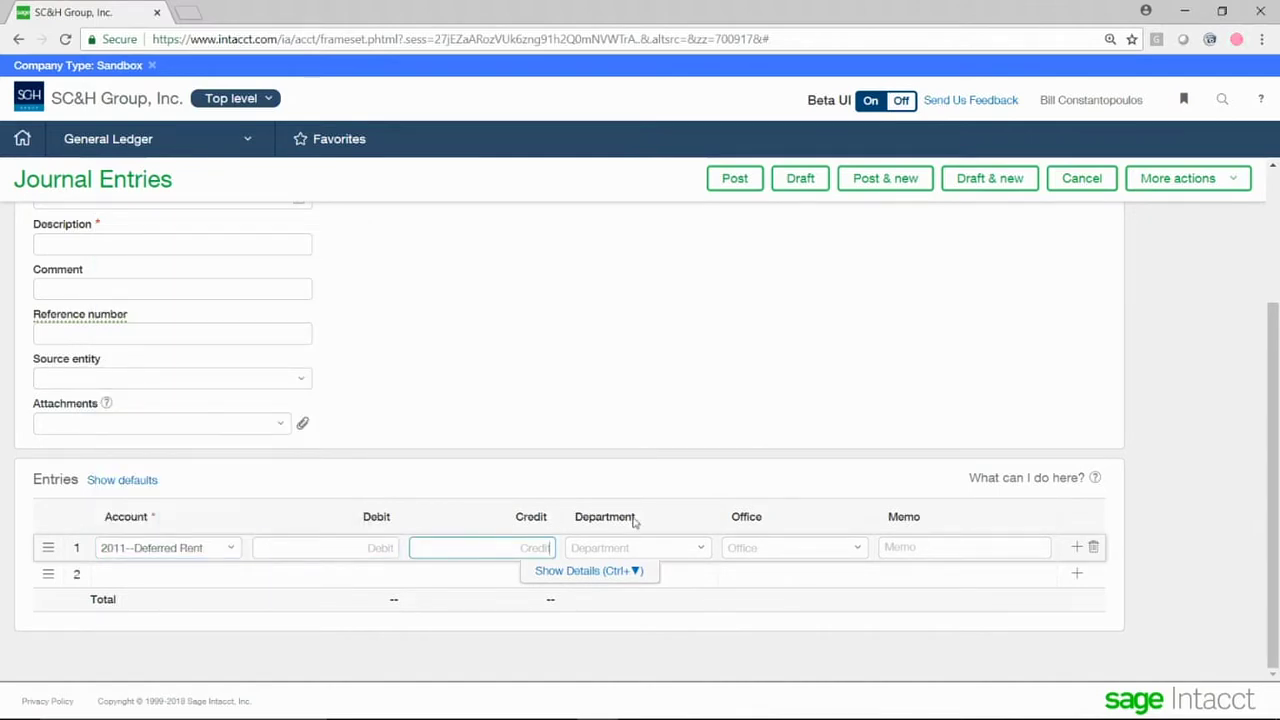
Assign department 100--Corp and office 20--MD to the first entry line, and discard the journal entry.
{"action": "left_click", "coordinate": [706, 573]}
{"action": "left_click", "coordinate": [700, 574]}
{"action": "left_click", "coordinate": [646, 517]}
{"action": "left_click", "coordinate": [700, 548]}
{"action": "left_click", "coordinate": [701, 548]}
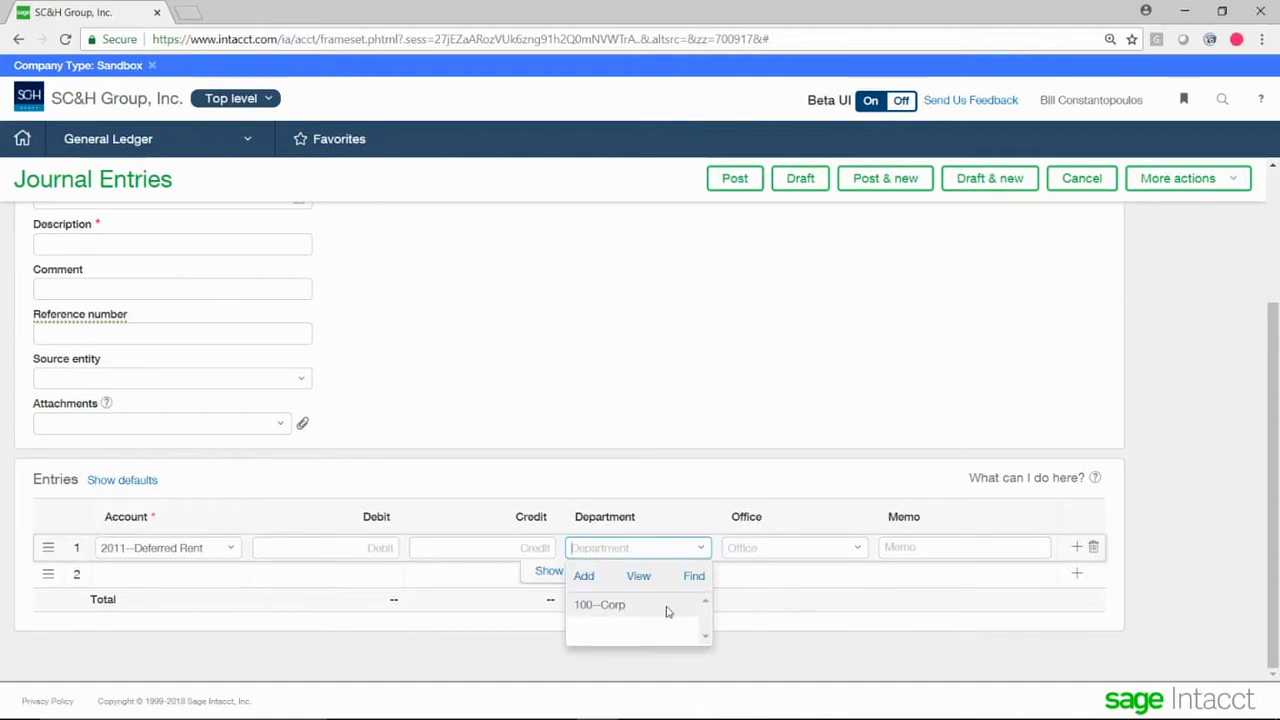
{"action": "left_click", "coordinate": [668, 606]}
{"action": "left_click", "coordinate": [856, 549]}
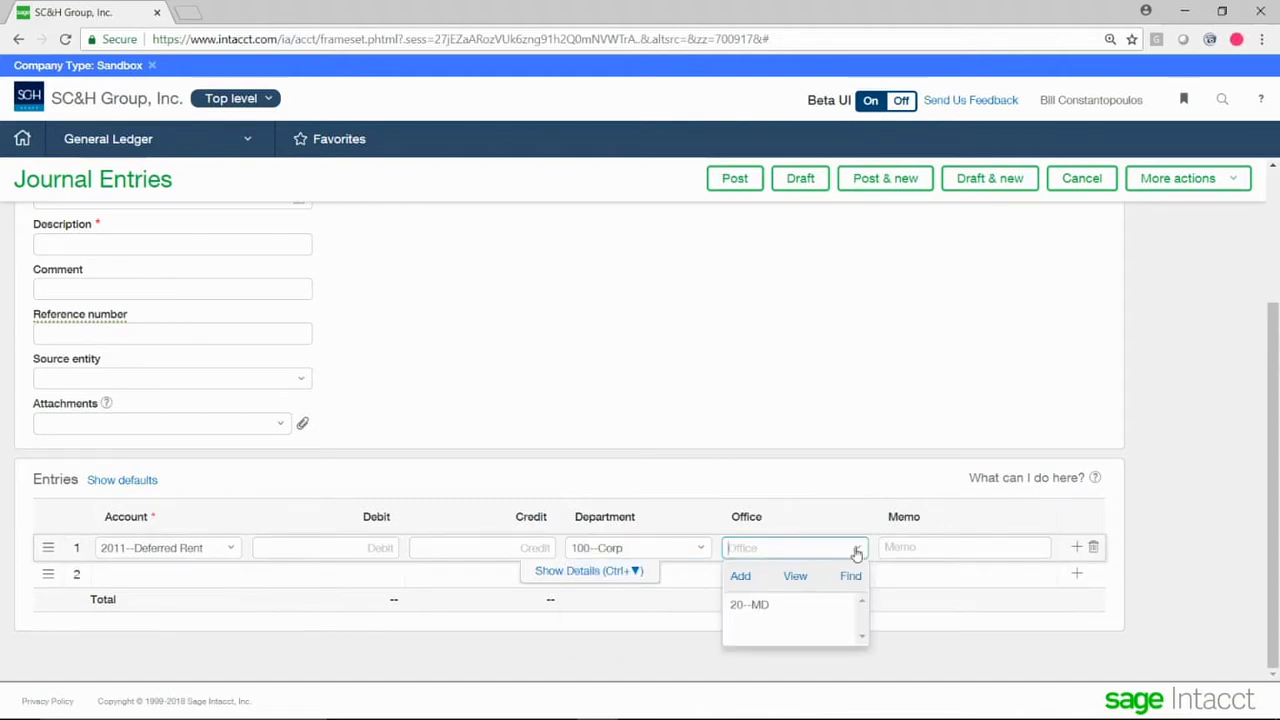
{"action": "left_click", "coordinate": [810, 605]}
{"action": "left_click", "coordinate": [762, 444]}
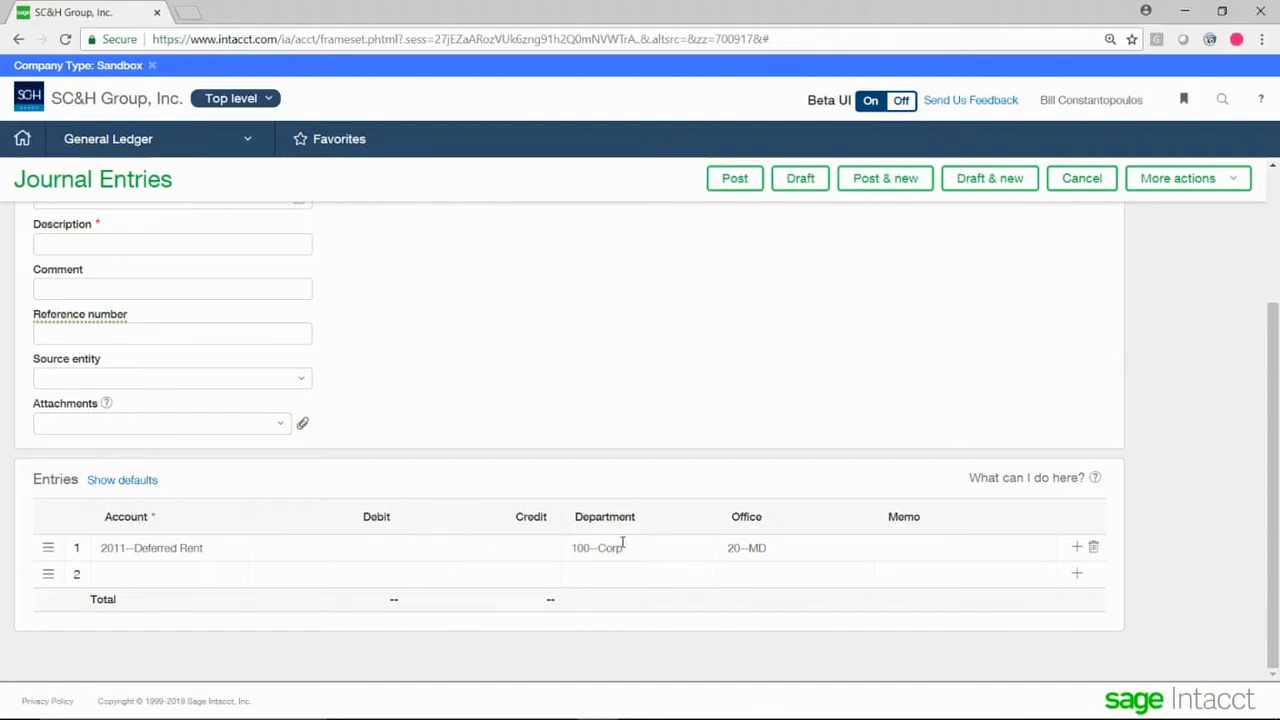
{"action": "left_click", "coordinate": [1085, 186]}
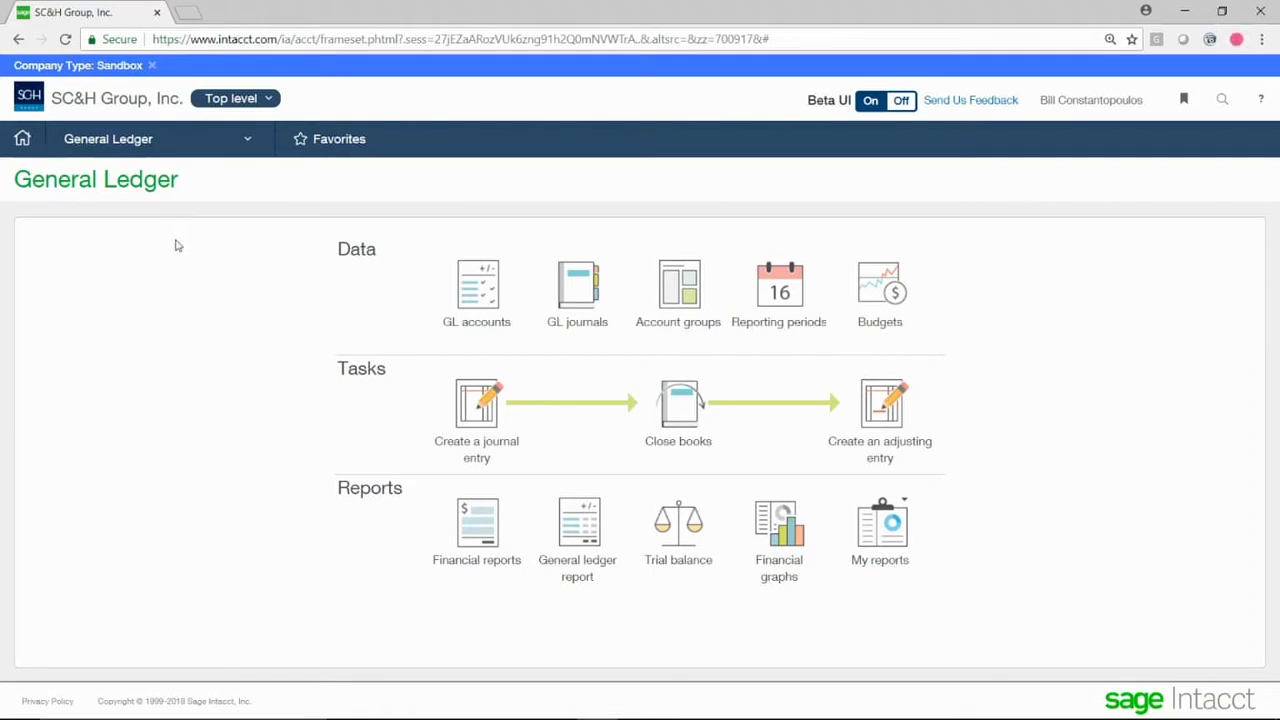
Open the General Ledger report's settings at the Office and Department filters.
{"action": "left_click", "coordinate": [183, 140]}
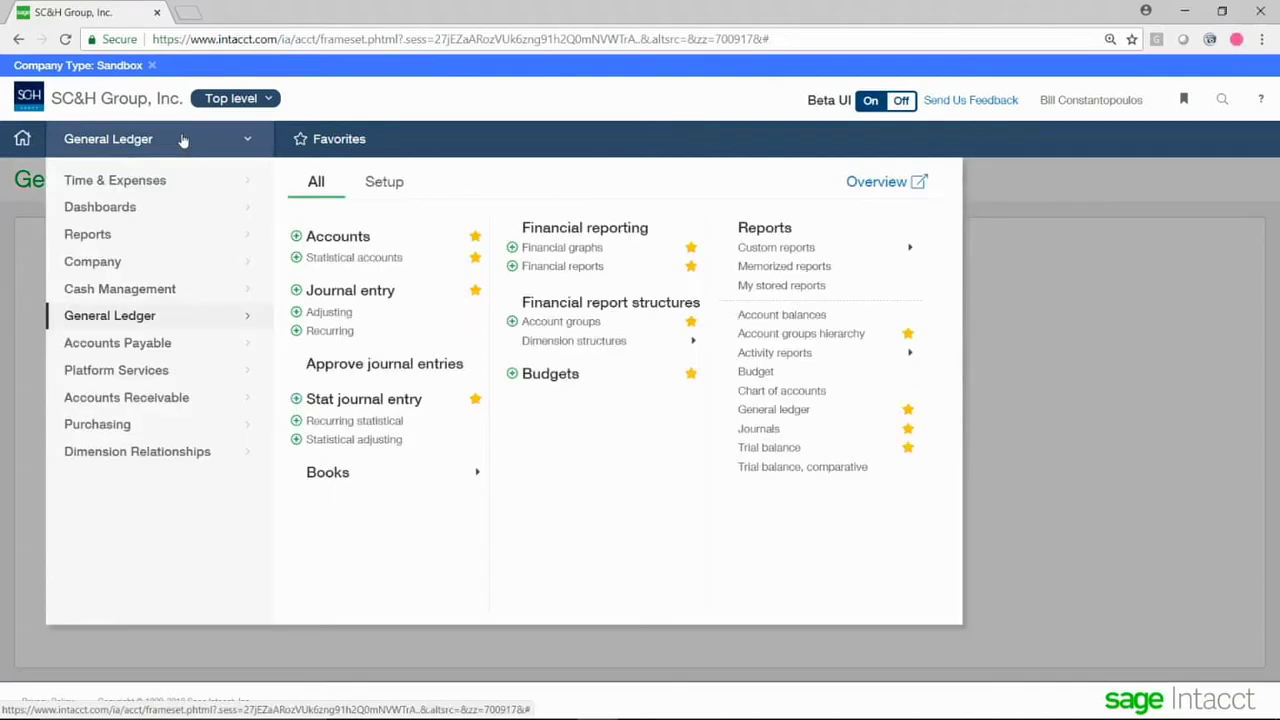
{"action": "left_click", "coordinate": [774, 411]}
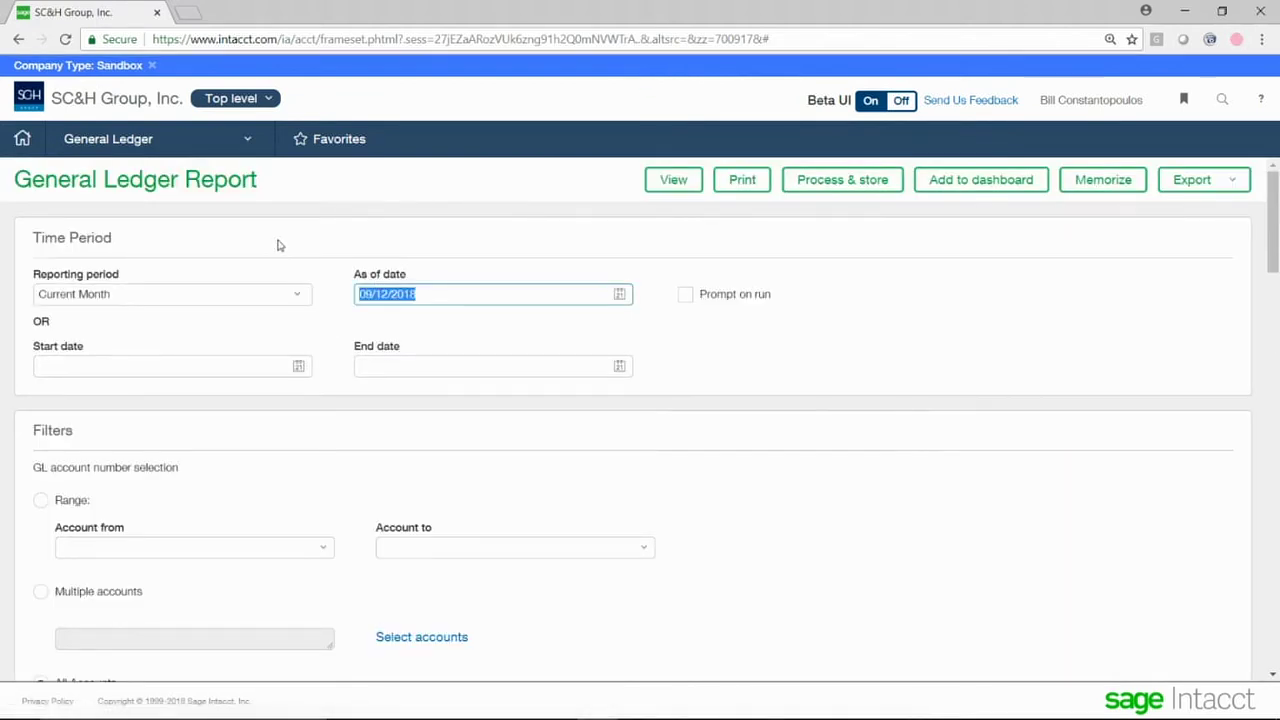
{"action": "scroll", "coordinate": [280, 248], "scroll_direction": "down", "scroll_amount": 4}
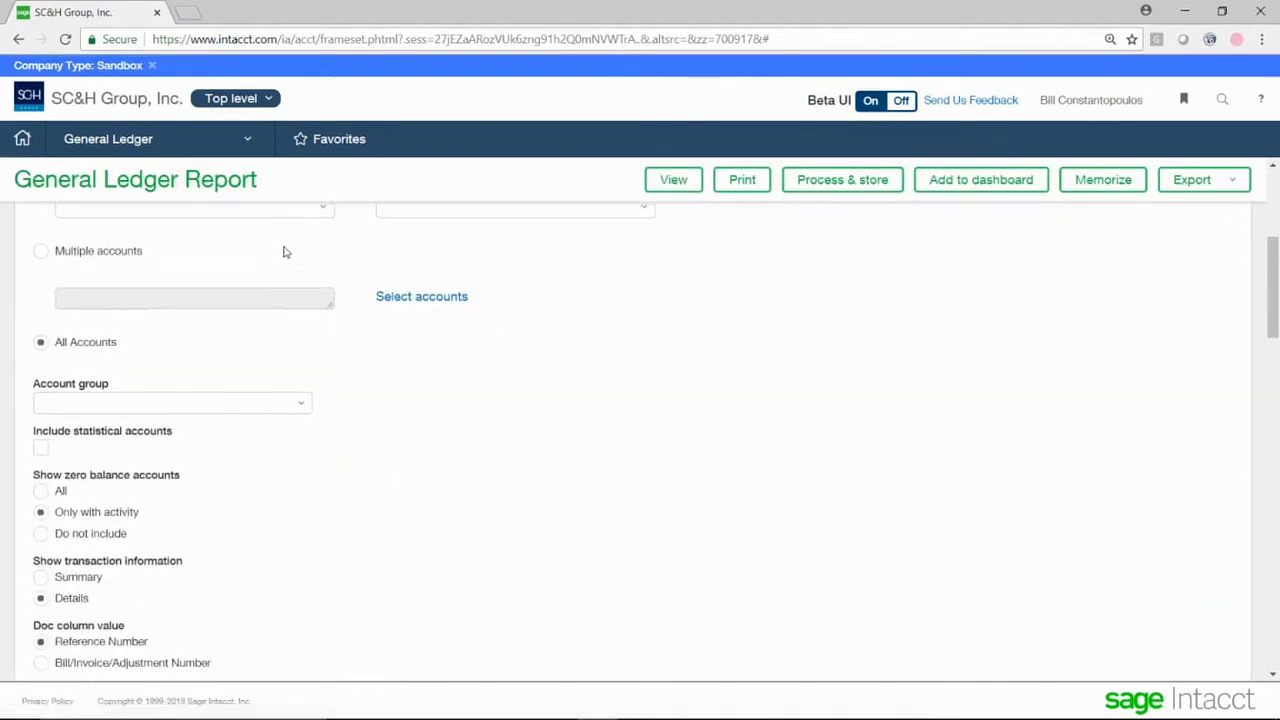
{"action": "scroll", "coordinate": [283, 251], "scroll_direction": "down", "scroll_amount": 7}
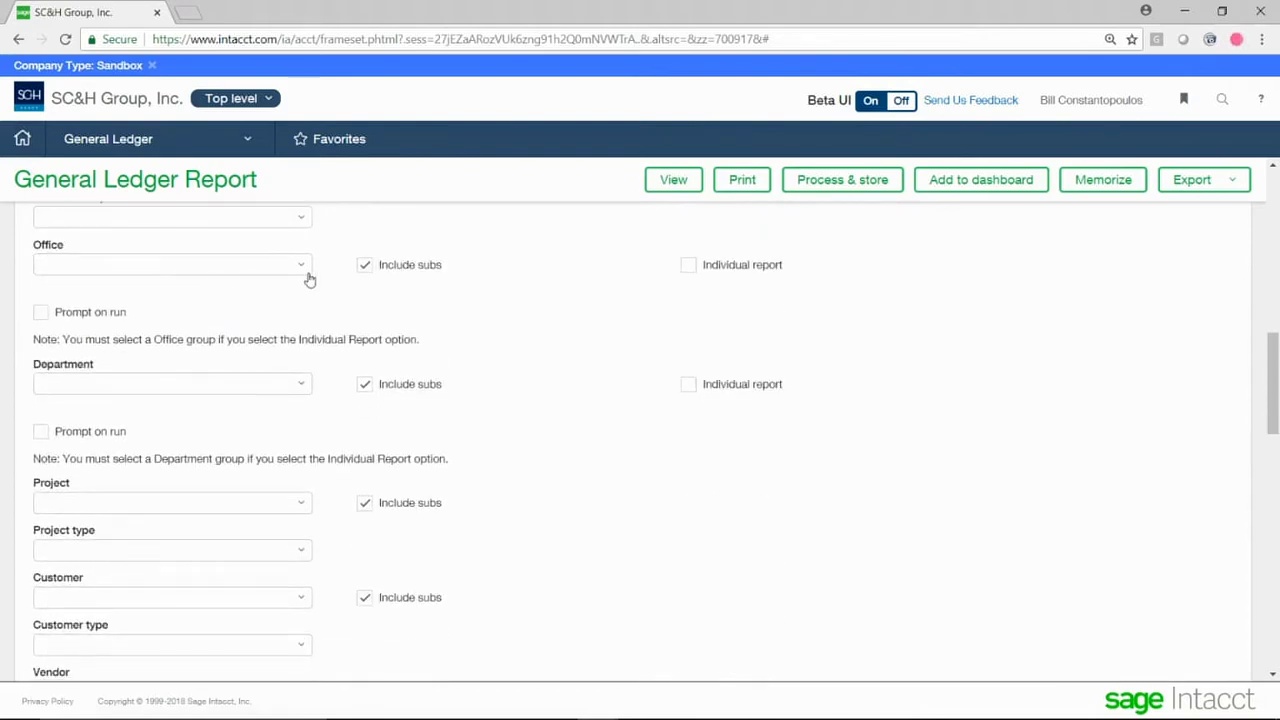
{"action": "scroll", "coordinate": [310, 280], "scroll_direction": "up", "scroll_amount": 1}
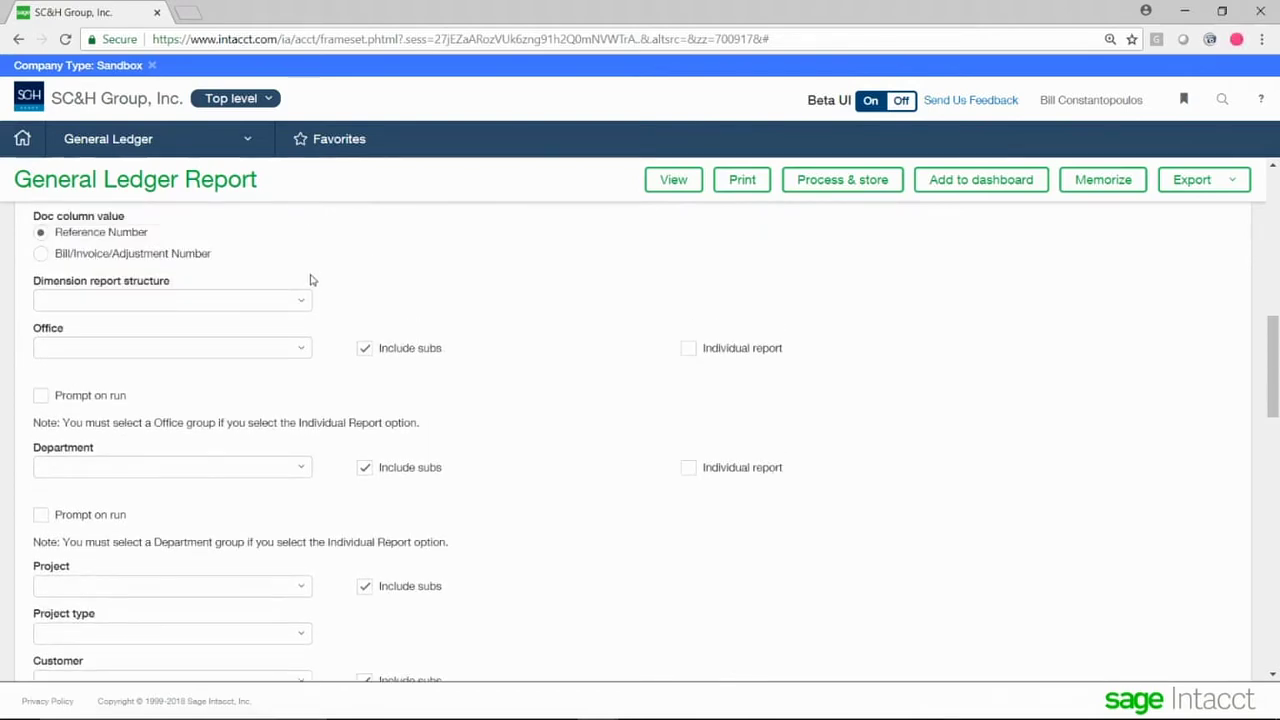
Filter the report to office 20--MD, with the office's Prompt on run option turned off.
{"action": "left_click", "coordinate": [303, 346]}
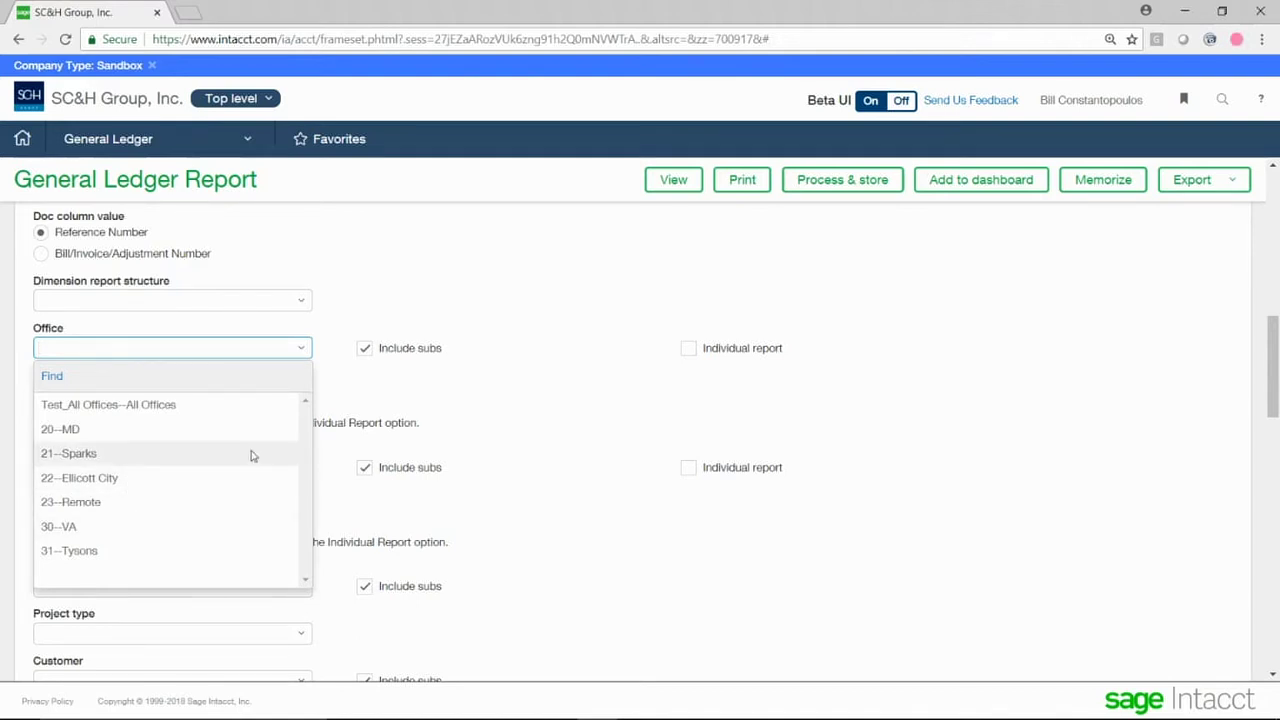
{"action": "left_click", "coordinate": [514, 460]}
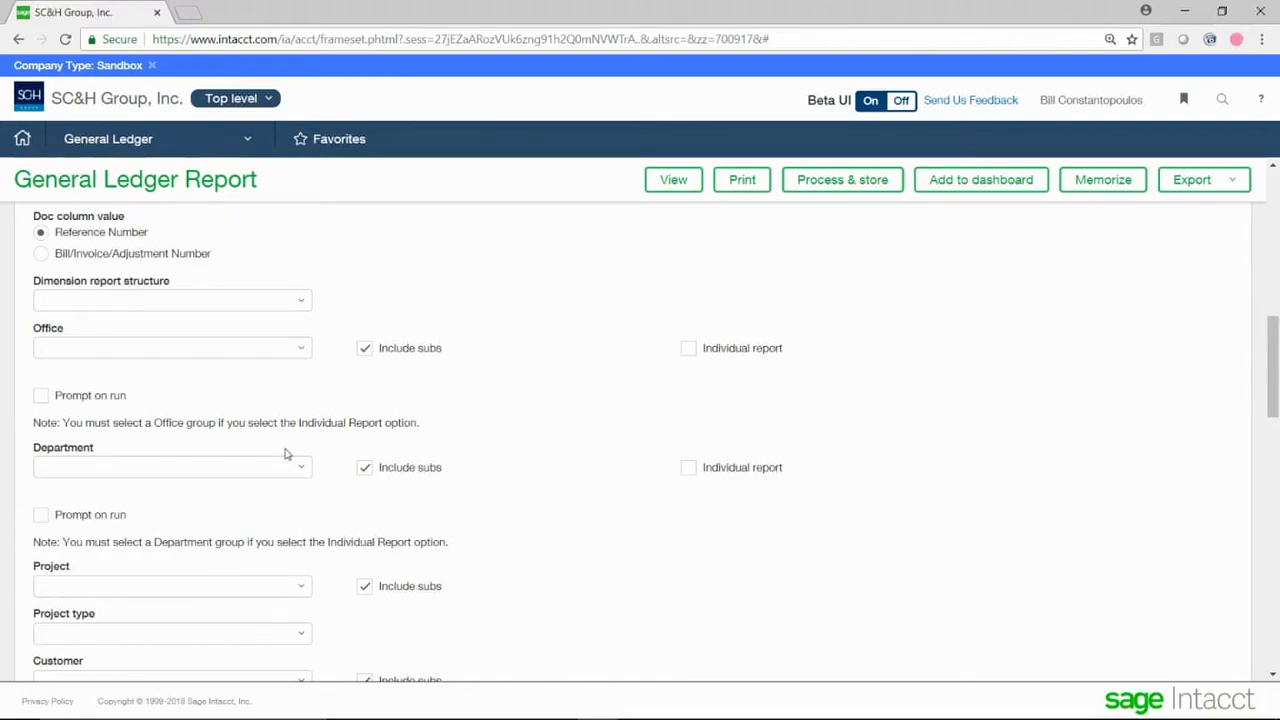
{"action": "left_click", "coordinate": [301, 352]}
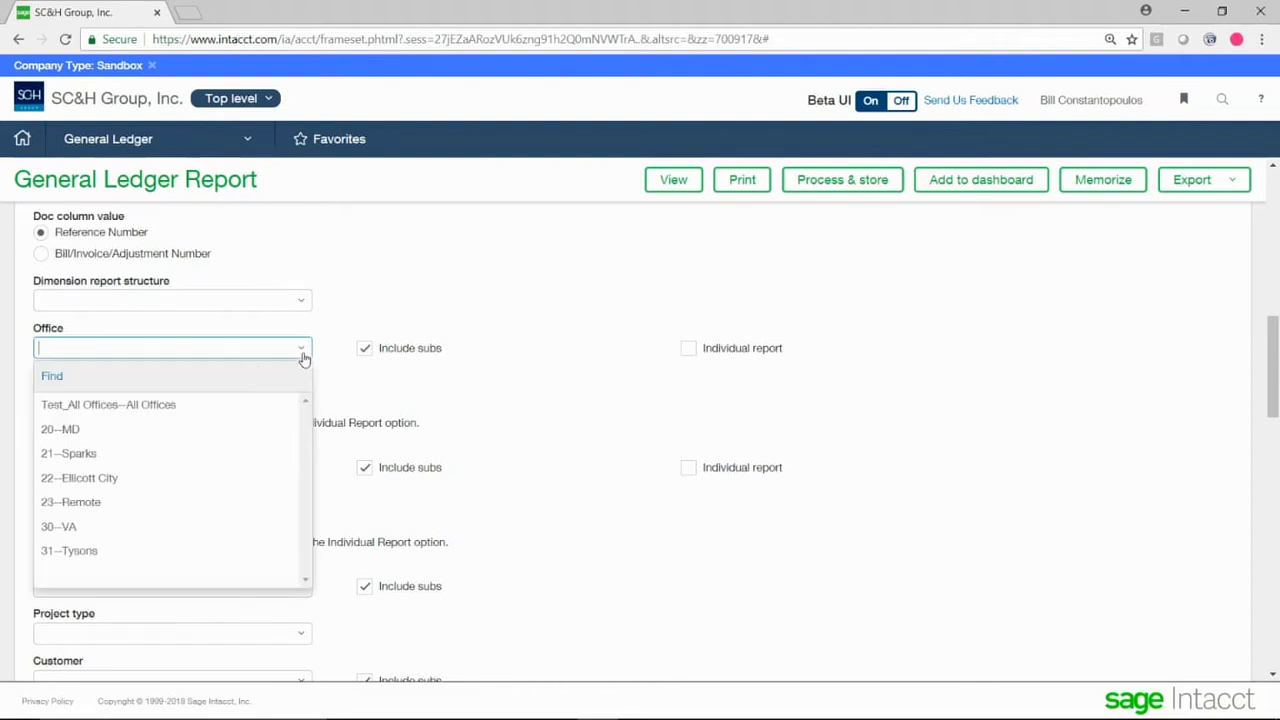
{"action": "left_click", "coordinate": [186, 428]}
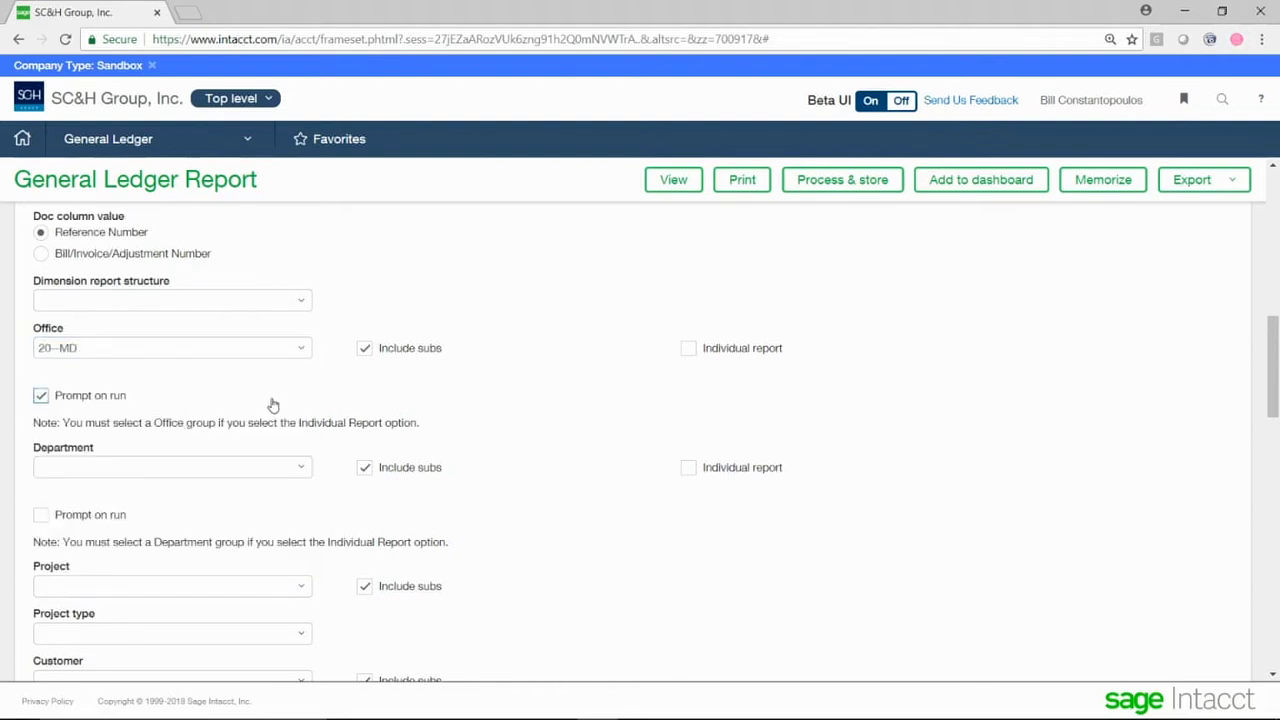
{"action": "left_click", "coordinate": [100, 394]}
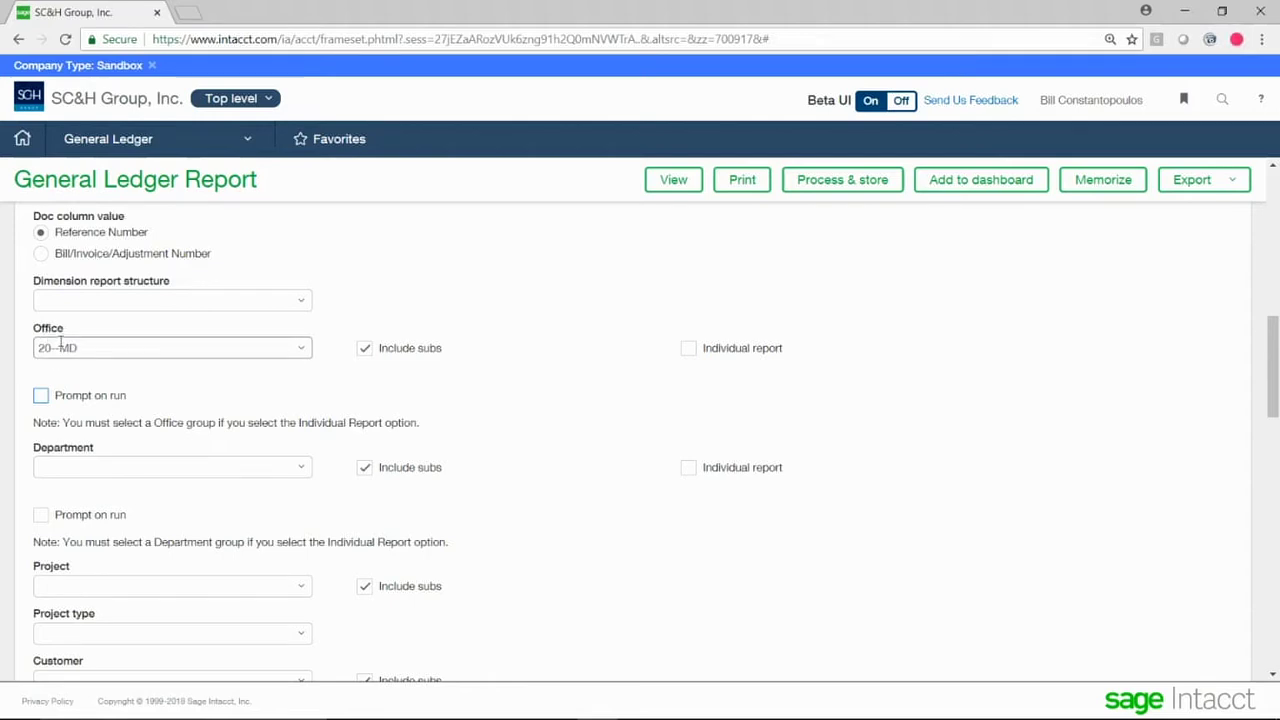
Set the report's Department filter to 100--Corp and clear it again.
{"action": "left_click", "coordinate": [284, 467]}
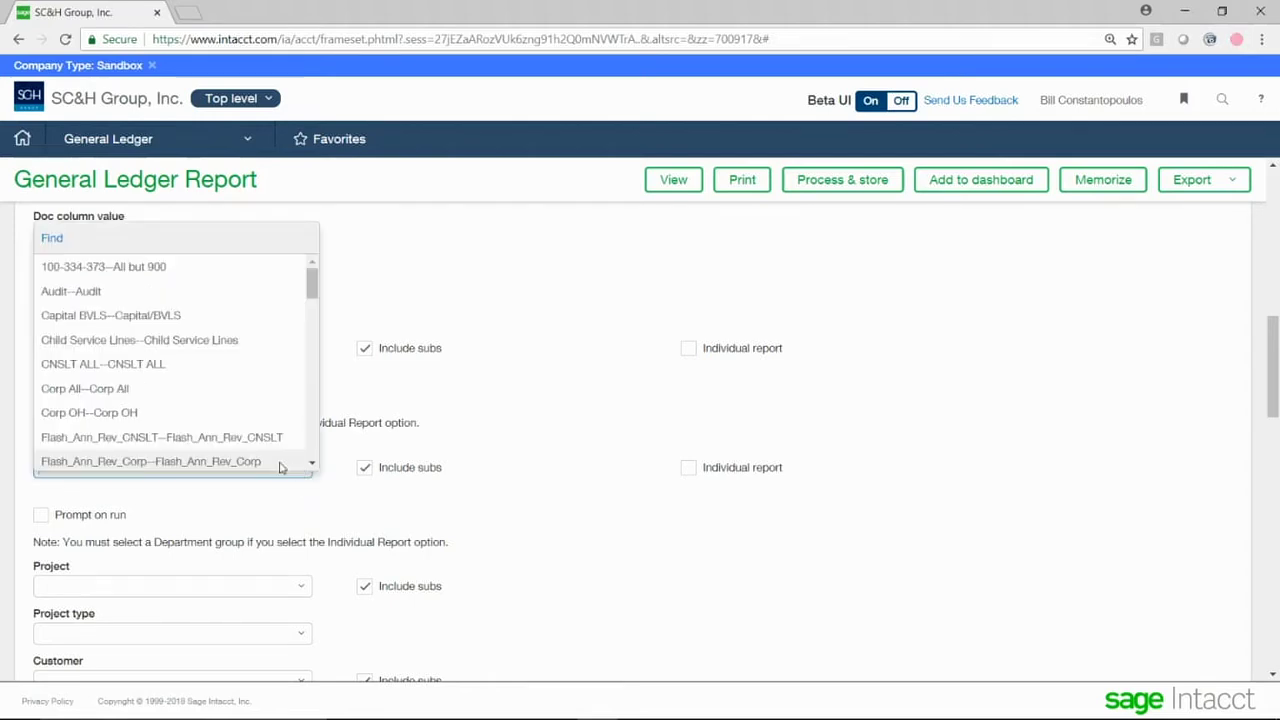
{"action": "scroll", "coordinate": [240, 400], "scroll_direction": "down", "scroll_amount": 10}
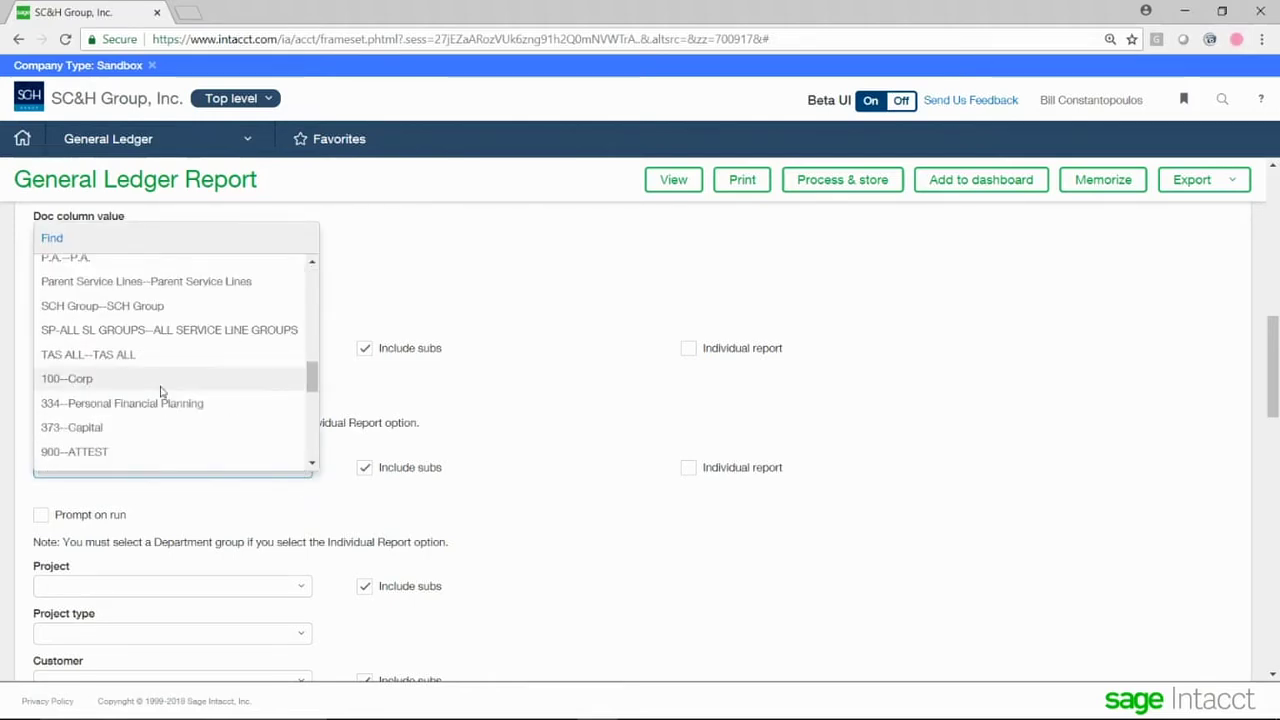
{"action": "left_click", "coordinate": [161, 388]}
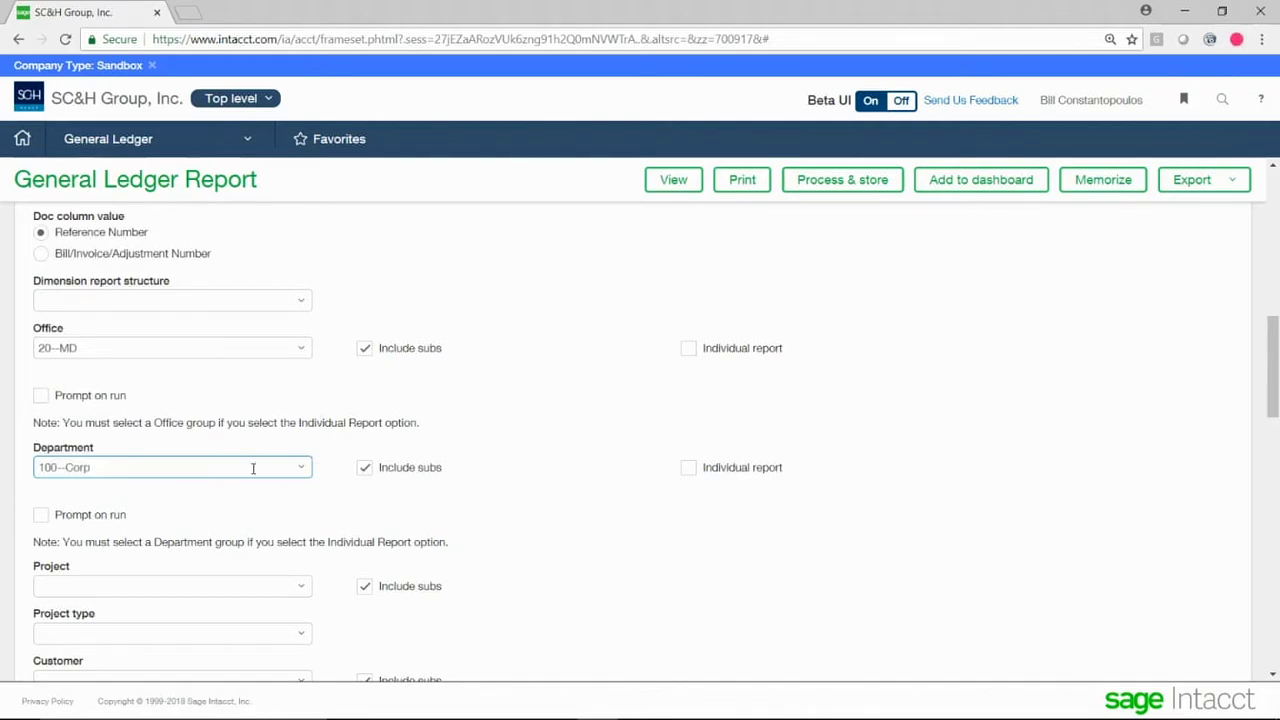
{"action": "left_click", "coordinate": [250, 467]}
{"action": "type", "text": "le"}
{"action": "left_click", "coordinate": [250, 467]}
{"action": "scroll", "coordinate": [246, 320], "scroll_direction": "down", "scroll_amount": 3}
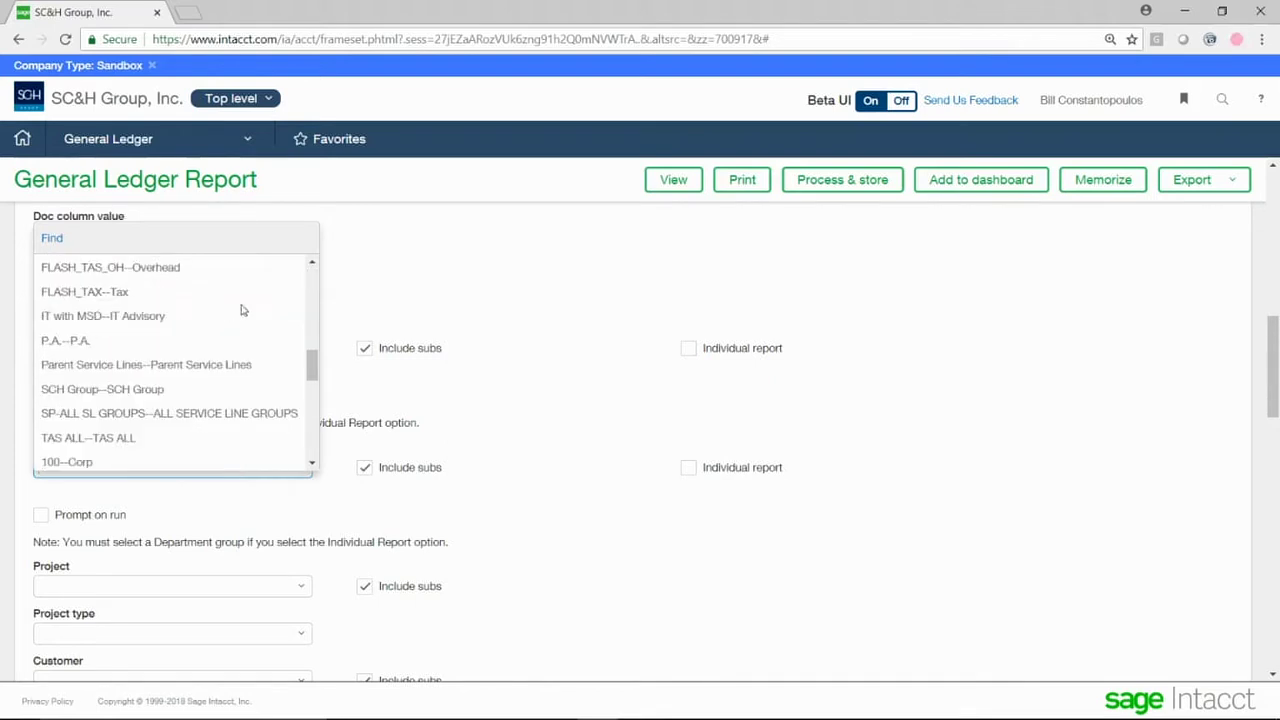
{"action": "left_click", "coordinate": [575, 420]}
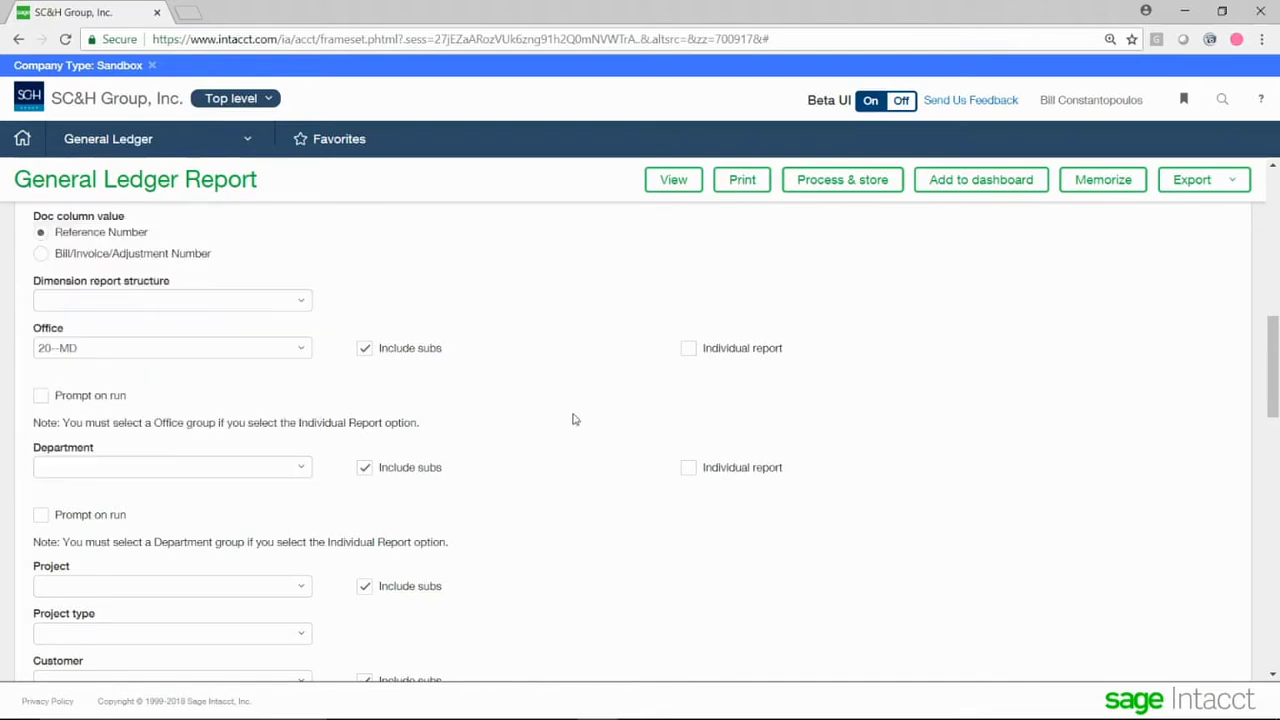
Browse the department groups and individual departments available for the report's Department filter, leaving the filter empty.
{"action": "left_click", "coordinate": [298, 470]}
{"action": "scroll", "coordinate": [270, 434], "scroll_direction": "down", "scroll_amount": 3}
{"action": "scroll", "coordinate": [270, 434], "scroll_direction": "down", "scroll_amount": 5}
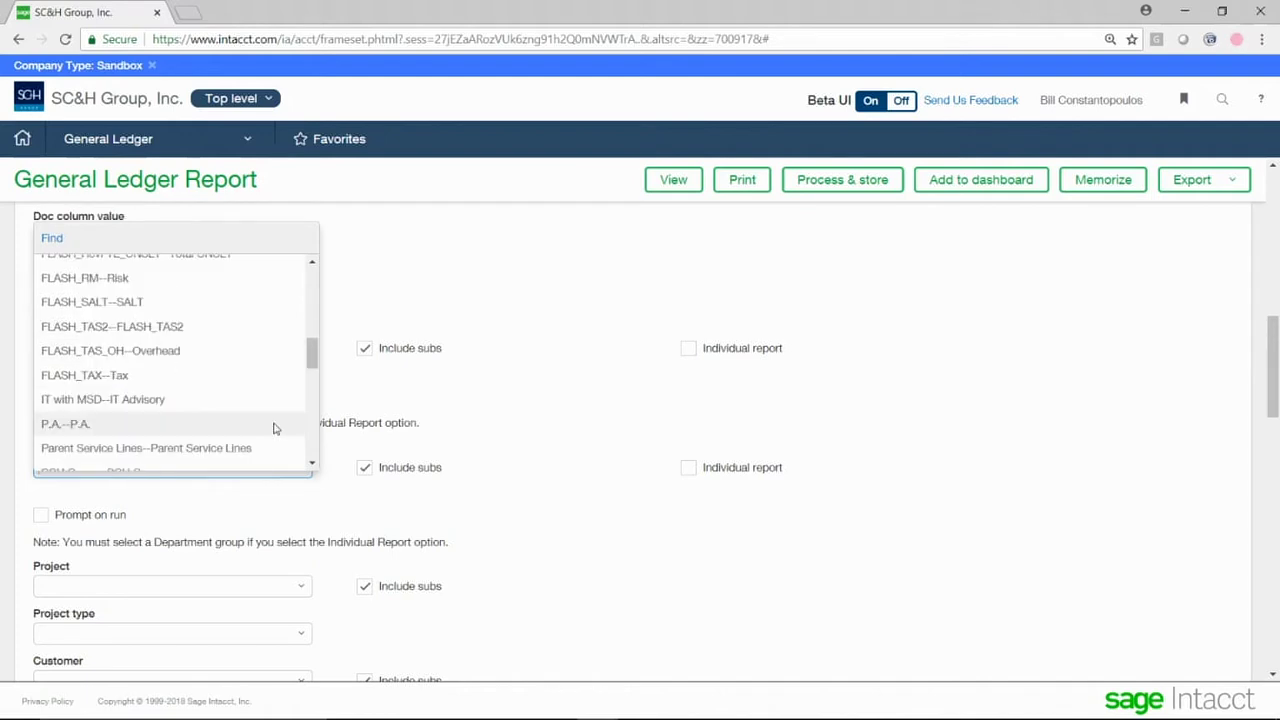
{"action": "scroll", "coordinate": [275, 428], "scroll_direction": "up", "scroll_amount": 10}
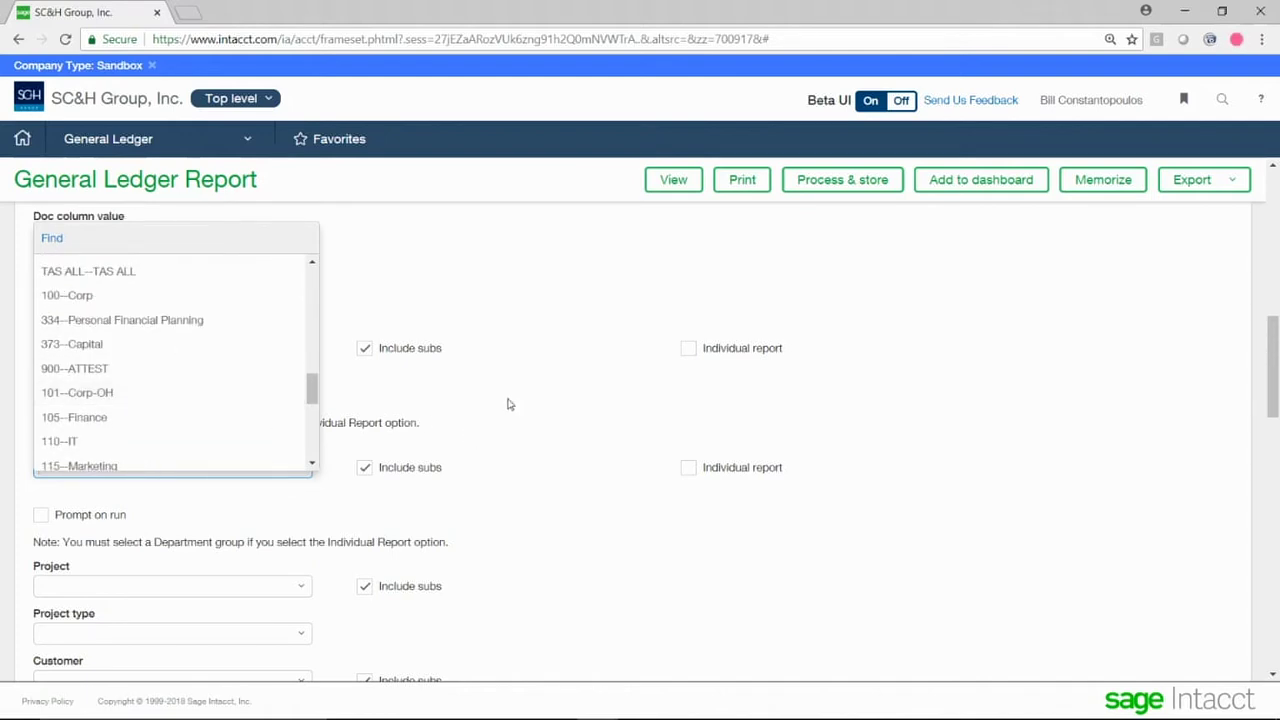
{"action": "left_click", "coordinate": [543, 397]}
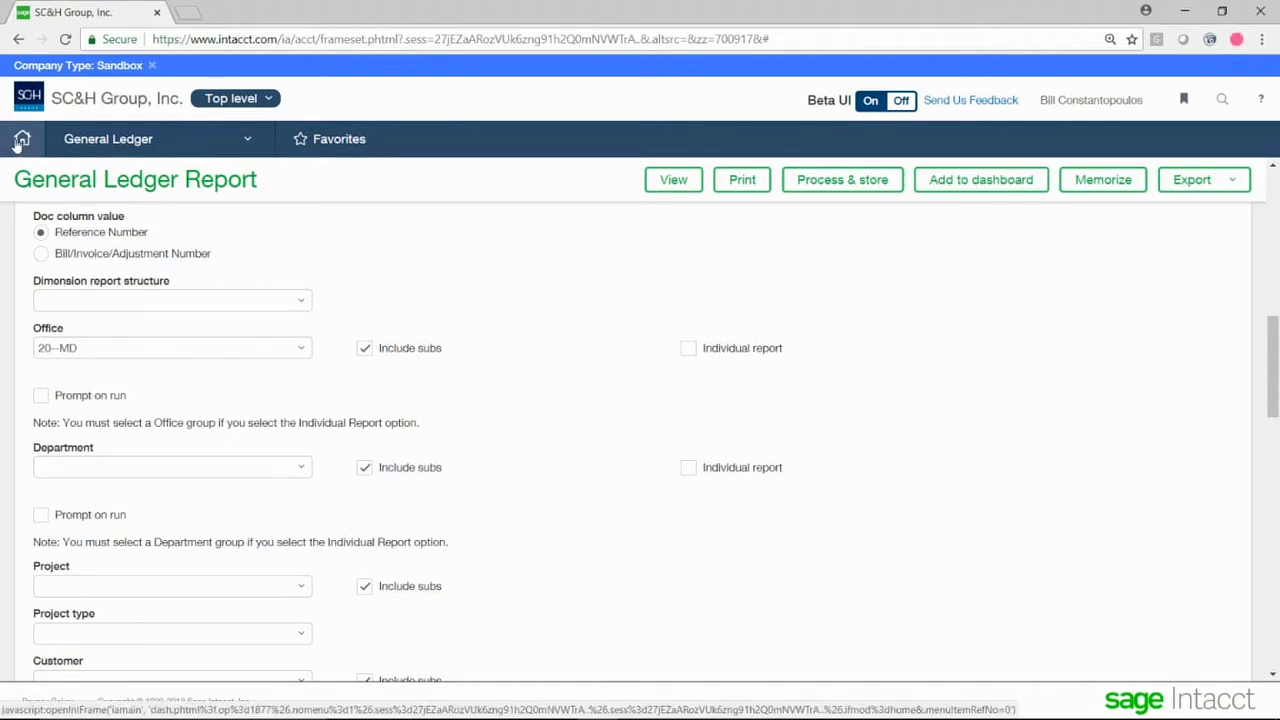
Start a new department group from the dimension groups in the Reports setup.
{"action": "left_click", "coordinate": [86, 143]}
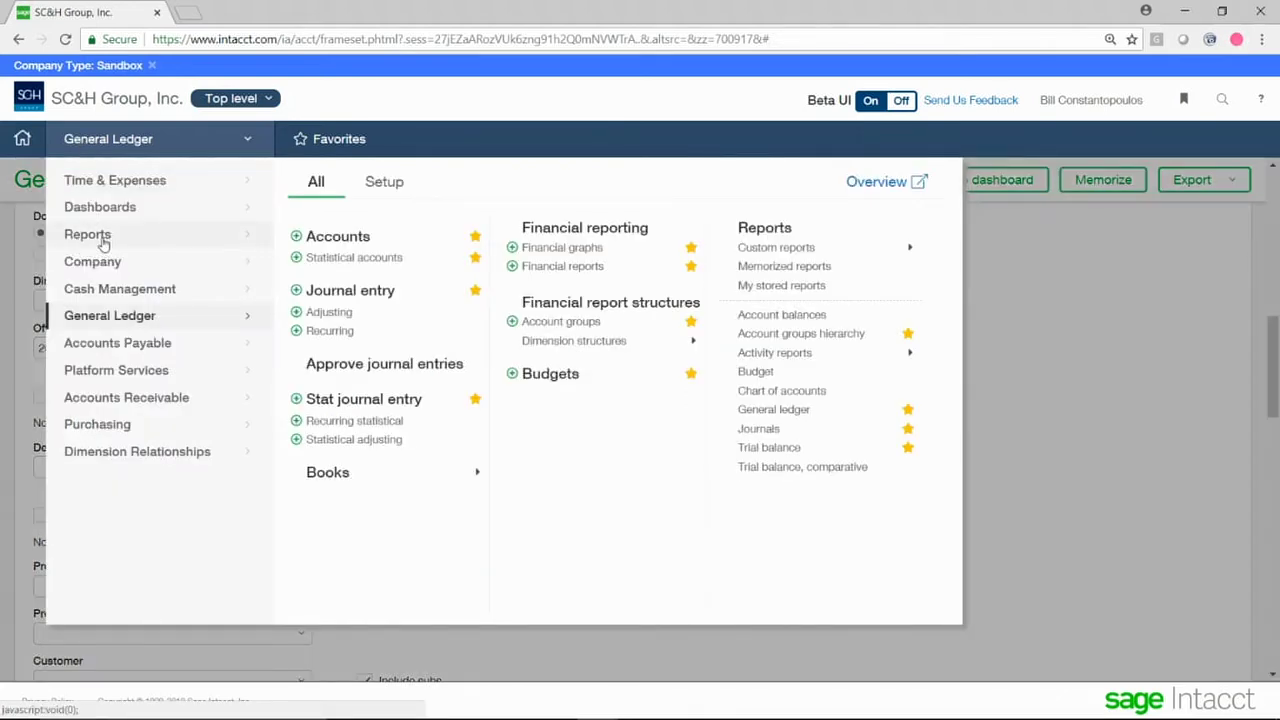
{"action": "mouse_move", "coordinate": [103, 243]}
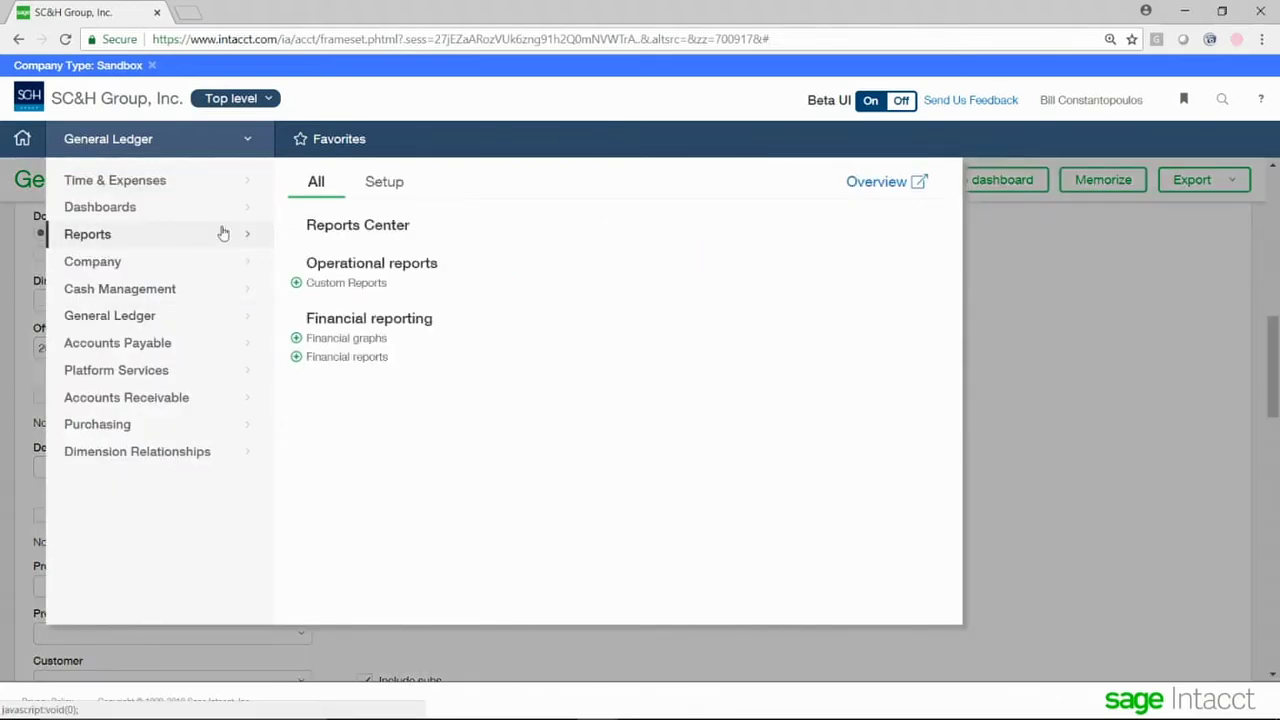
{"action": "left_click", "coordinate": [395, 191]}
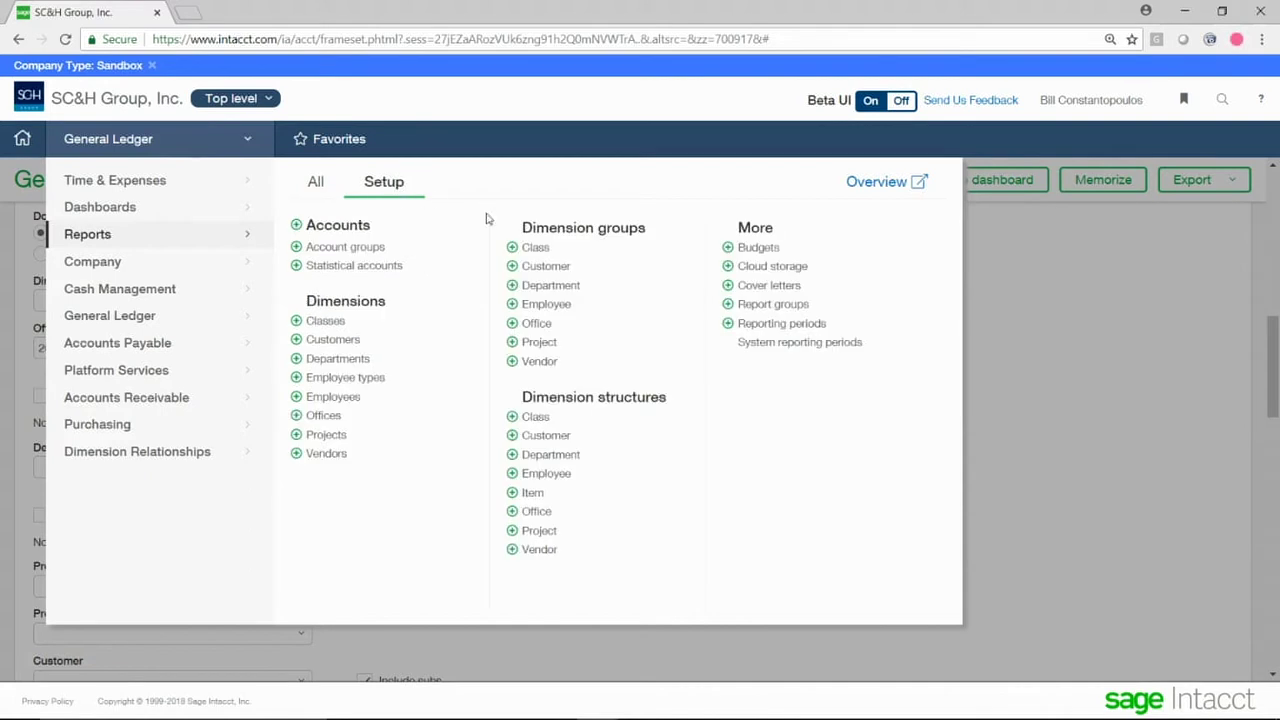
{"action": "left_click_drag", "start_coordinate": [521, 226], "coordinate": [655, 238]}
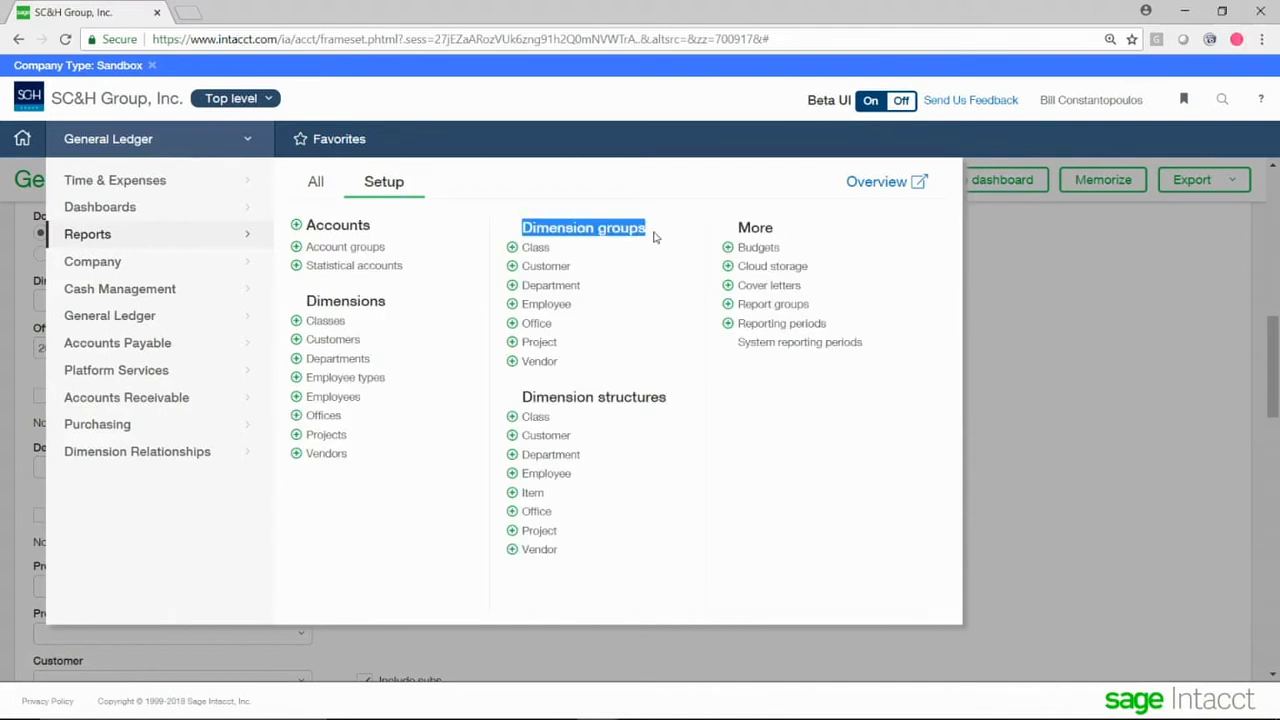
{"action": "left_click", "coordinate": [512, 287]}
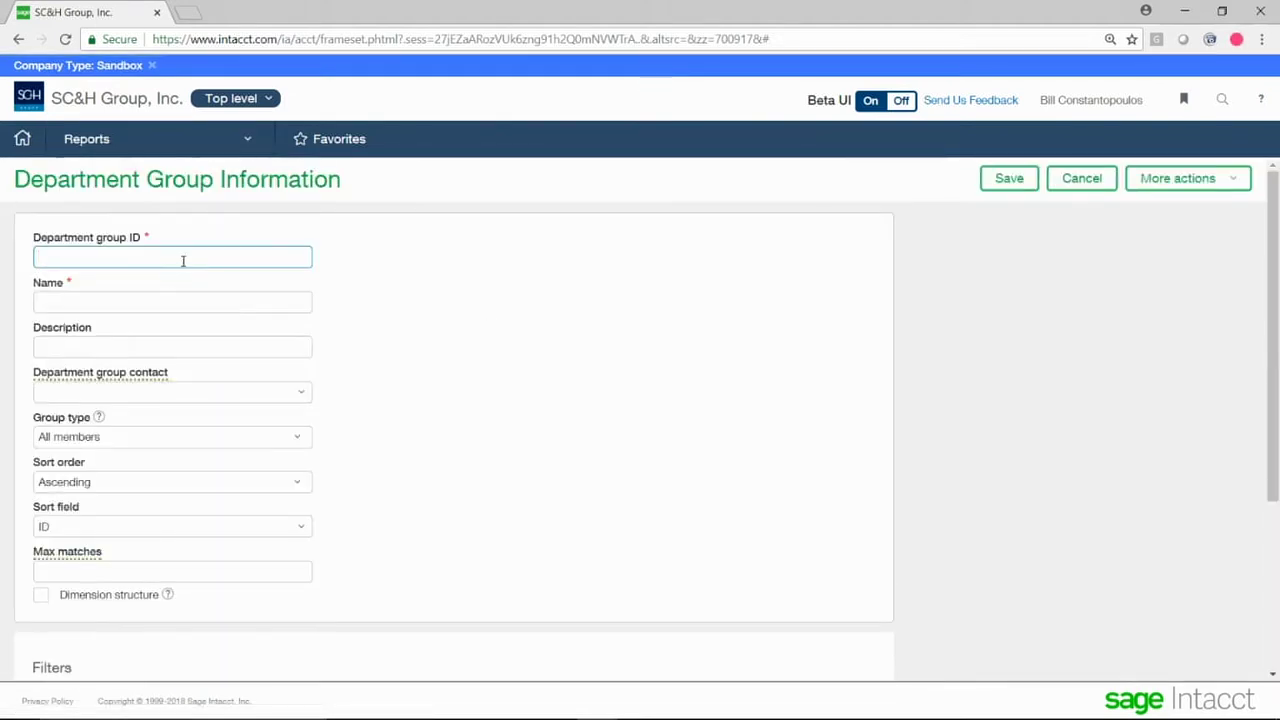
Enter Department Group as the group's ID and name, and set its group type to Specific members.
{"action": "type", "text": "Departme"}
{"action": "key", "text": "Tab"}
{"action": "left_click", "coordinate": [150, 437]}
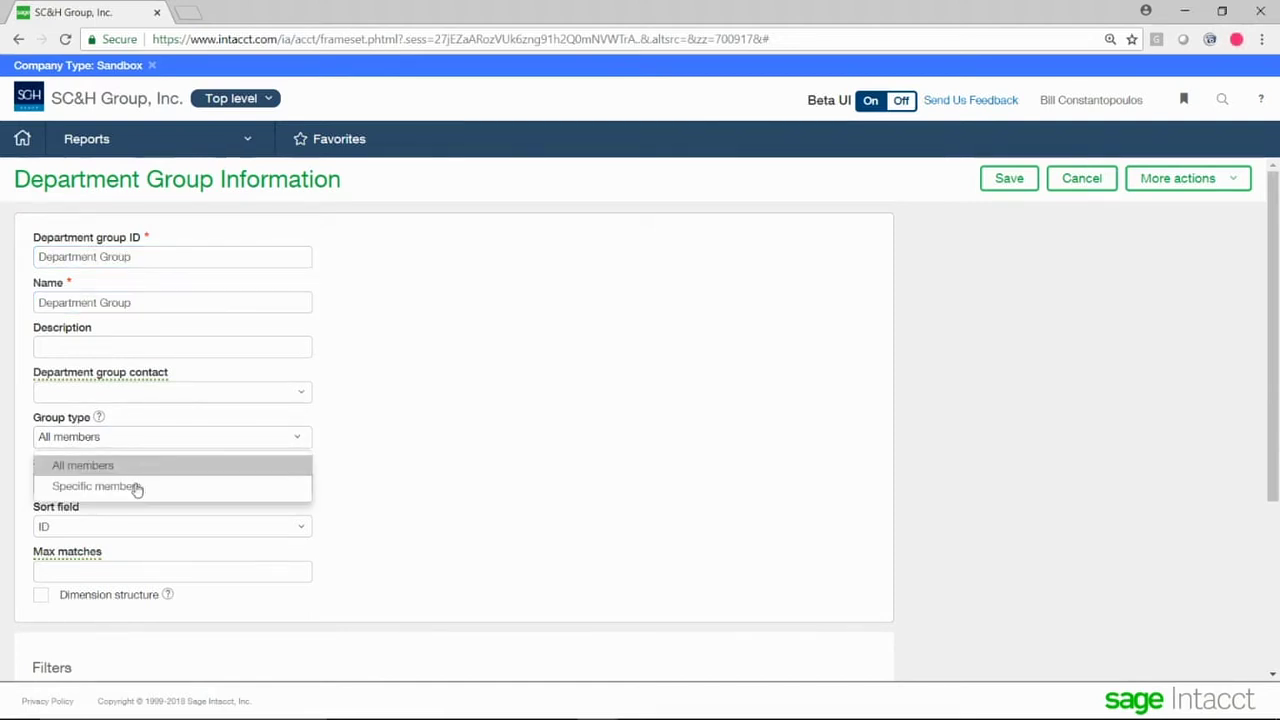
{"action": "left_click", "coordinate": [137, 486]}
Add 105--Finance and 120--HR as members of the department group and save it.
{"action": "scroll", "coordinate": [340, 490], "scroll_direction": "down", "scroll_amount": 3}
{"action": "left_click", "coordinate": [165, 327]}
{"action": "left_click", "coordinate": [368, 330]}
{"action": "scroll", "coordinate": [286, 449], "scroll_direction": "down", "scroll_amount": 3}
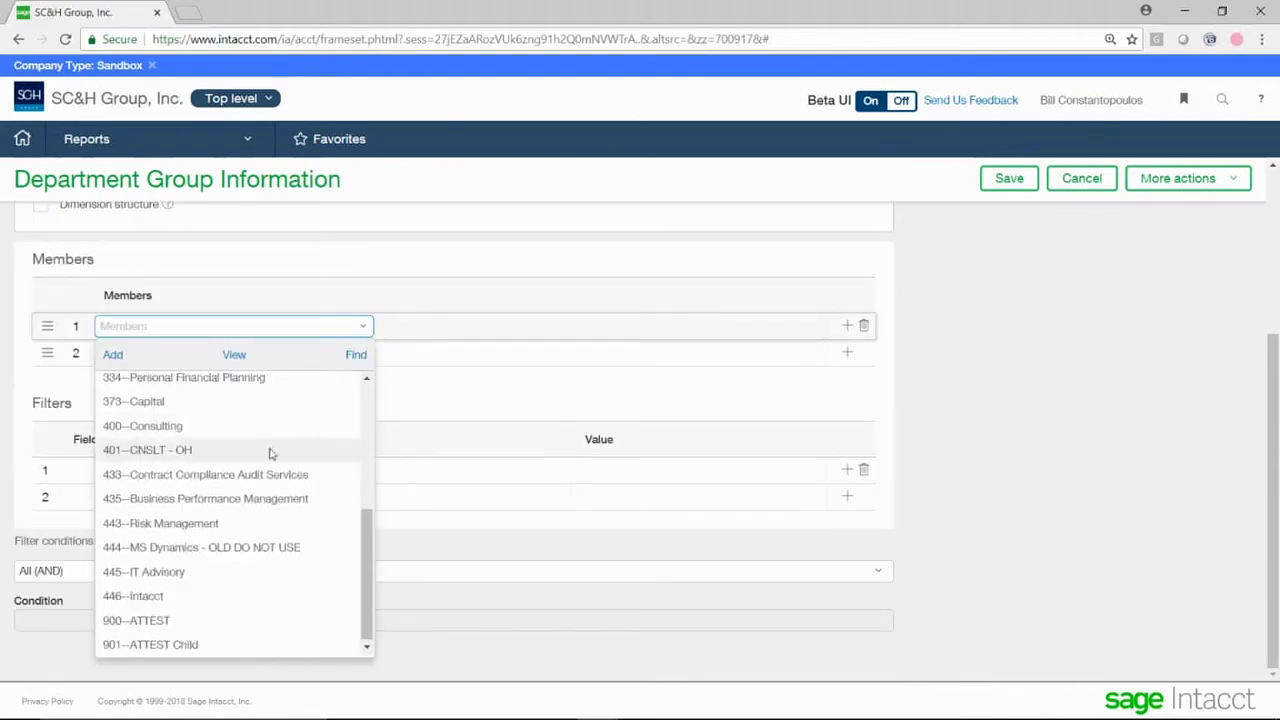
{"action": "scroll", "coordinate": [234, 437], "scroll_direction": "up", "scroll_amount": 3}
{"action": "left_click", "coordinate": [234, 437]}
{"action": "left_click", "coordinate": [364, 358]}
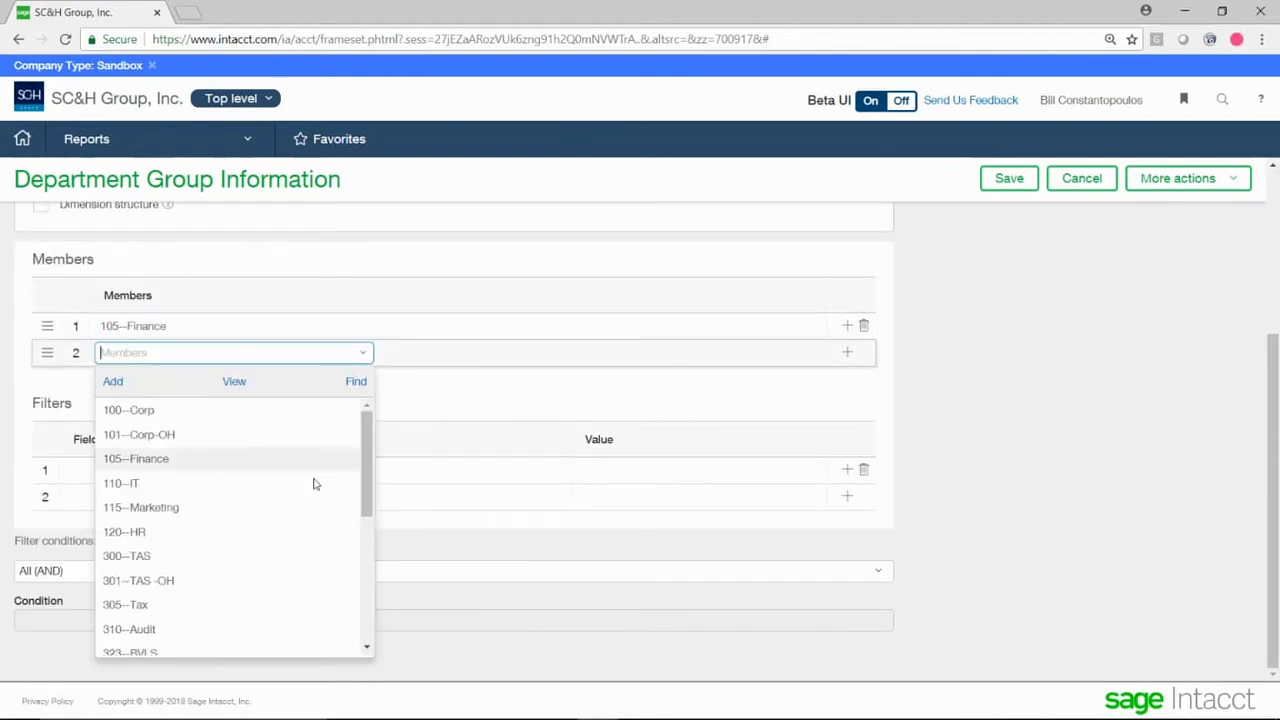
{"action": "left_click", "coordinate": [282, 536]}
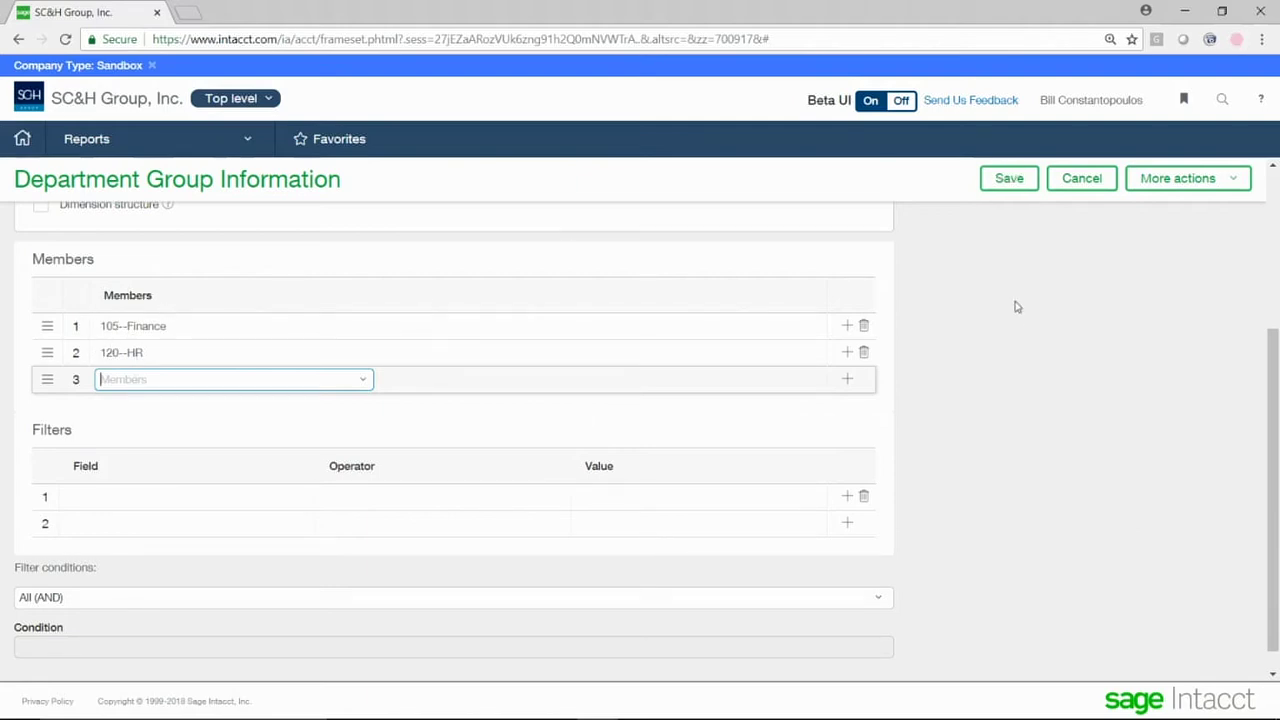
{"action": "left_click", "coordinate": [1012, 178]}
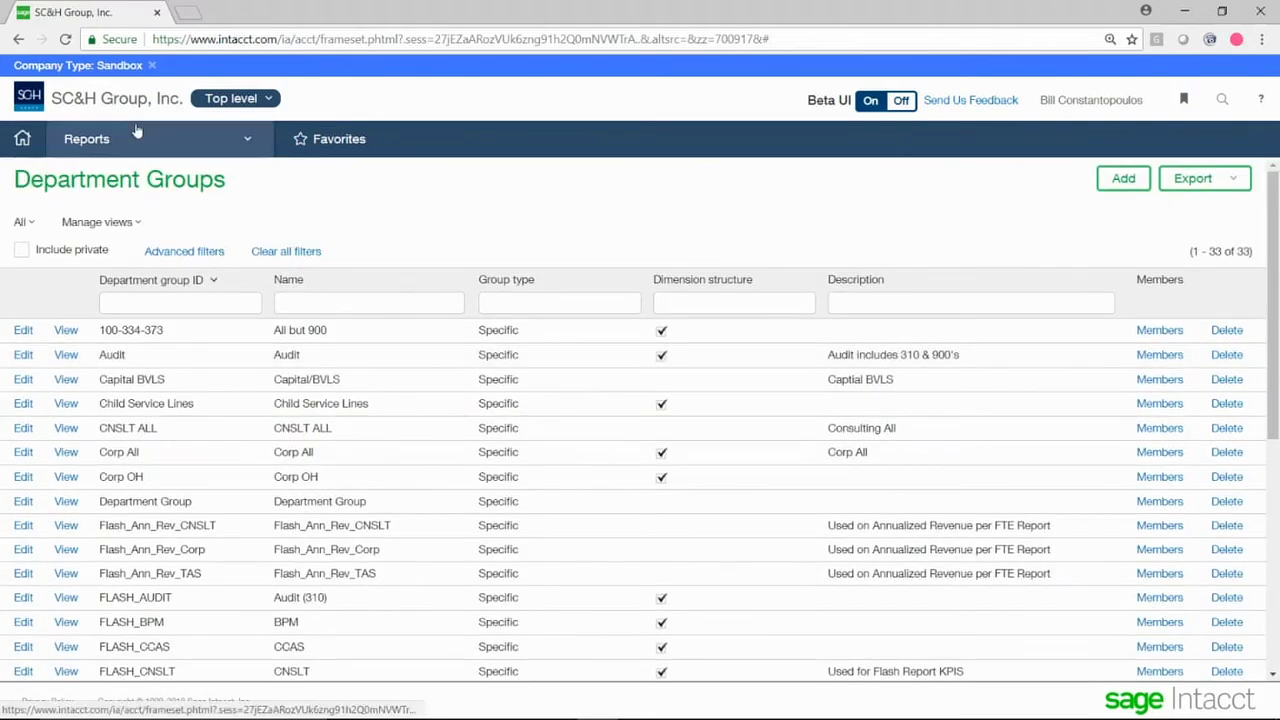
Open the Balance Sheet report from the Reports Center and maximize its prompt window.
{"action": "left_click", "coordinate": [137, 131]}
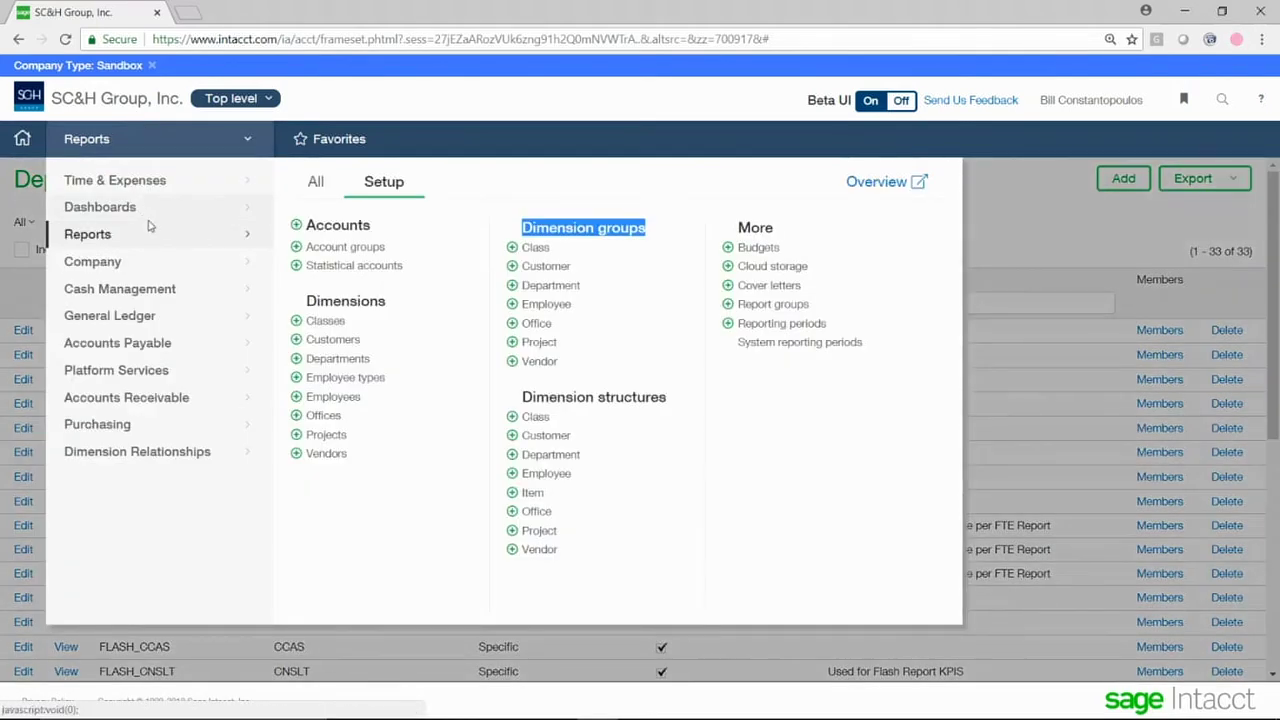
{"action": "left_click", "coordinate": [335, 185]}
{"action": "left_click", "coordinate": [368, 231]}
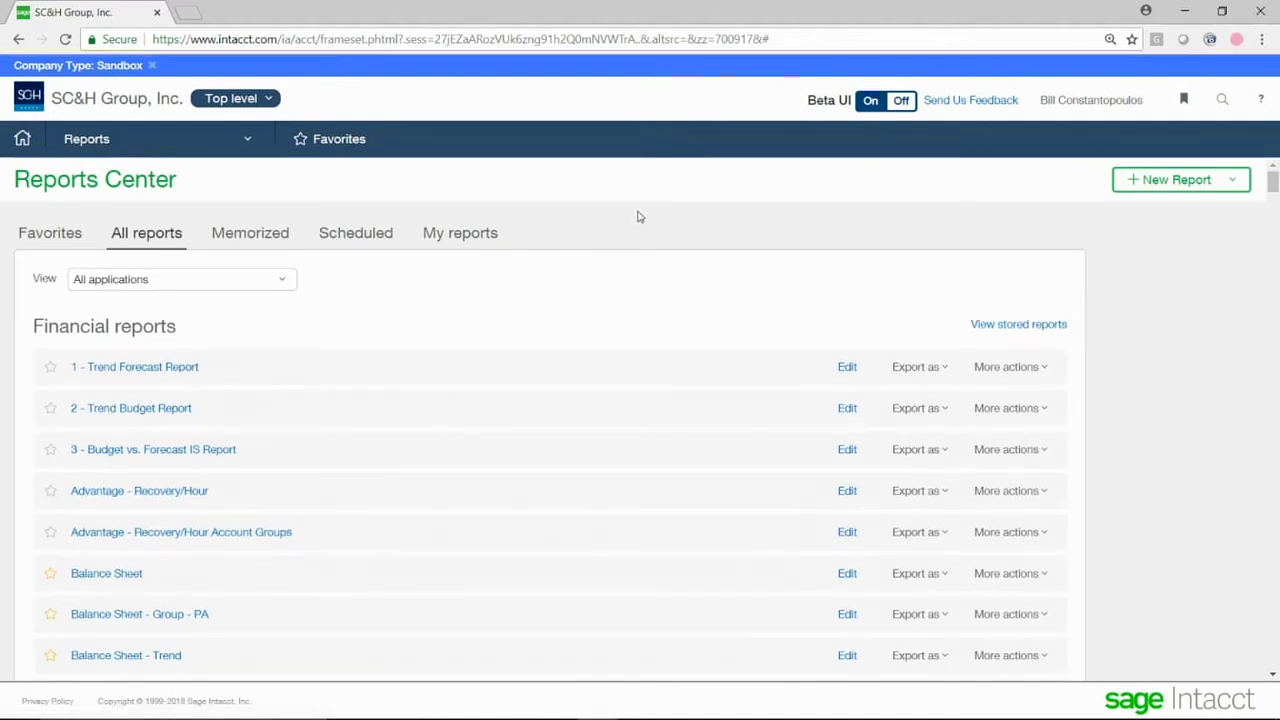
{"action": "scroll", "coordinate": [480, 270], "scroll_direction": "down", "scroll_amount": 1}
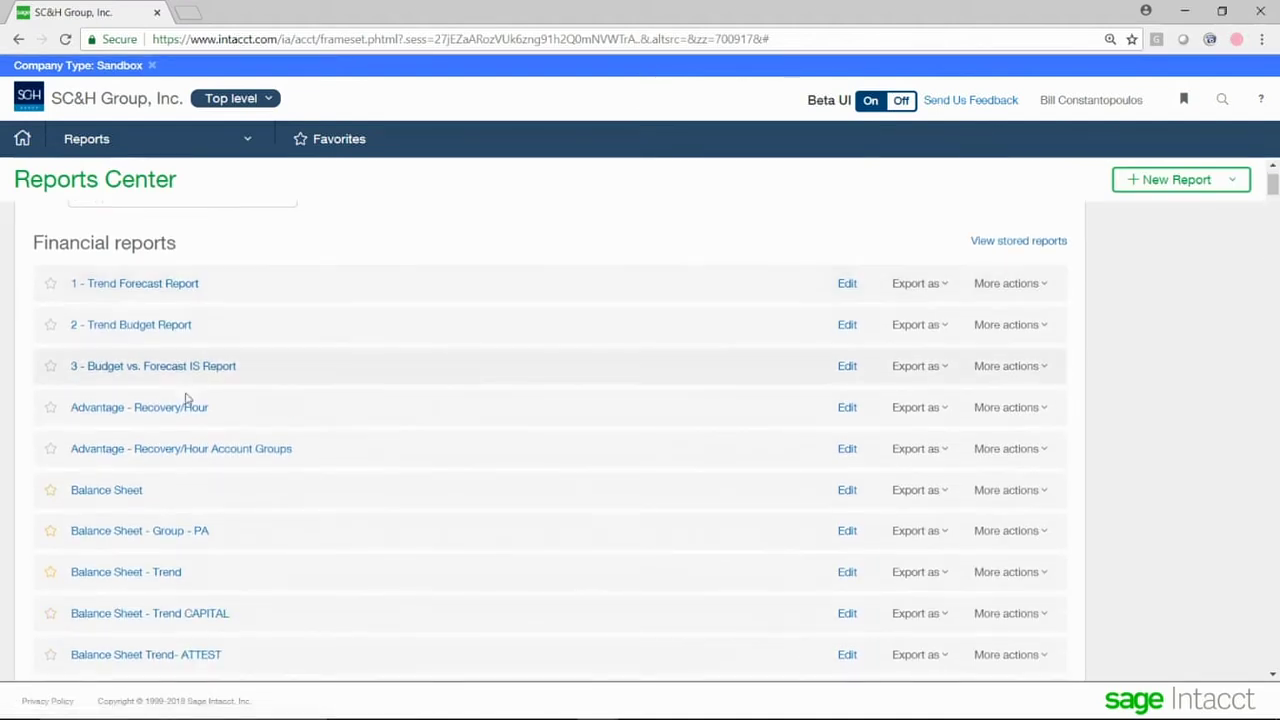
{"action": "left_click", "coordinate": [107, 490]}
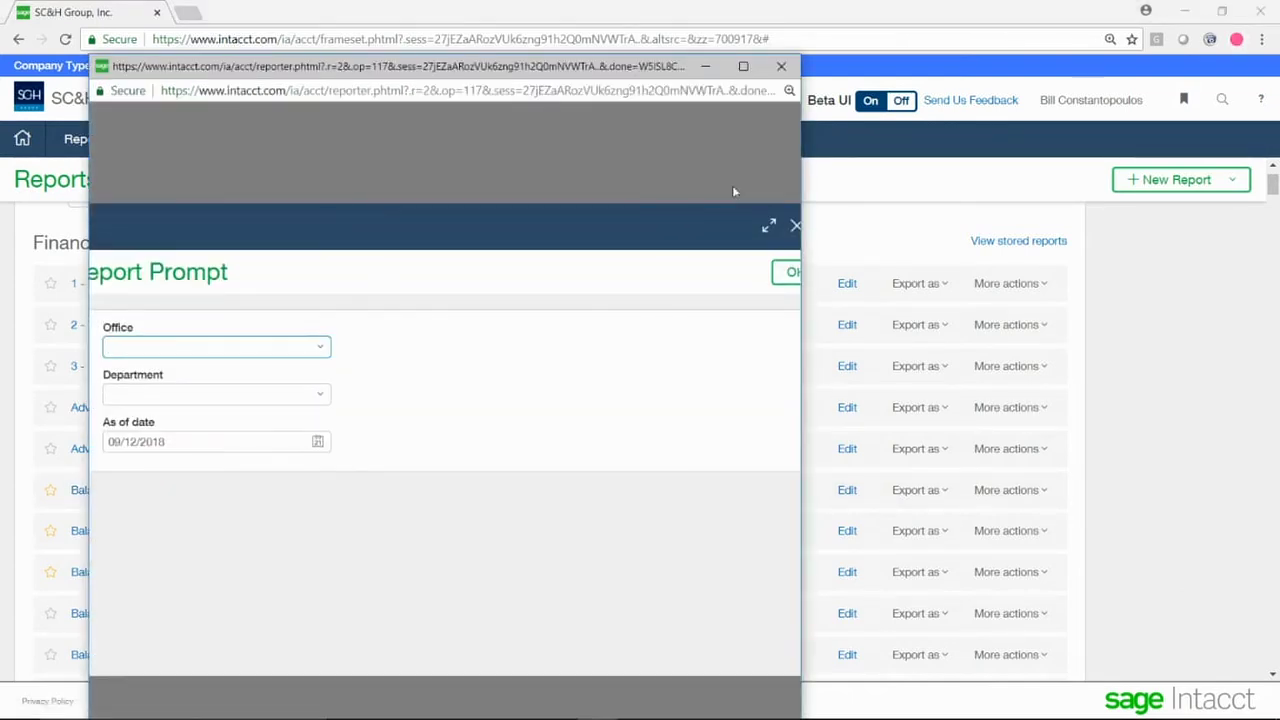
{"action": "left_click", "coordinate": [743, 66]}
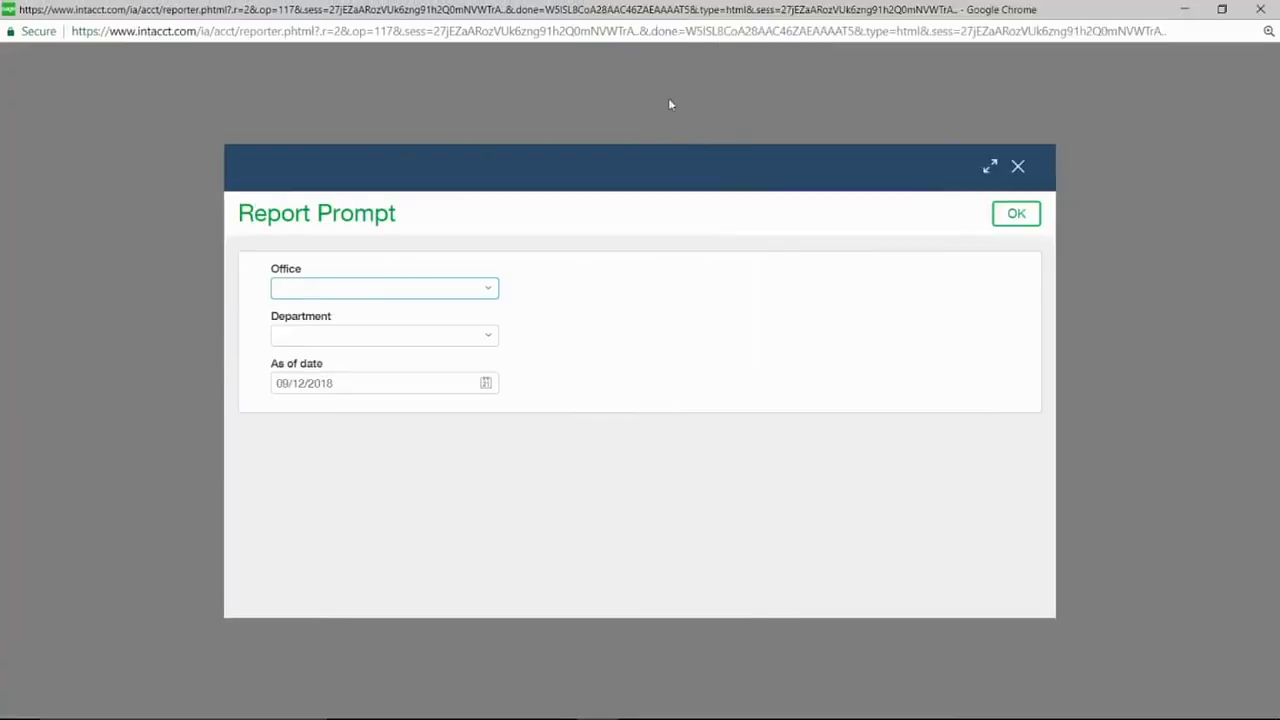
Set the Balance Sheet prompt's office to 20--MD and its department to Department Group--Department Group.
{"action": "left_click_drag", "start_coordinate": [258, 280], "coordinate": [308, 277]}
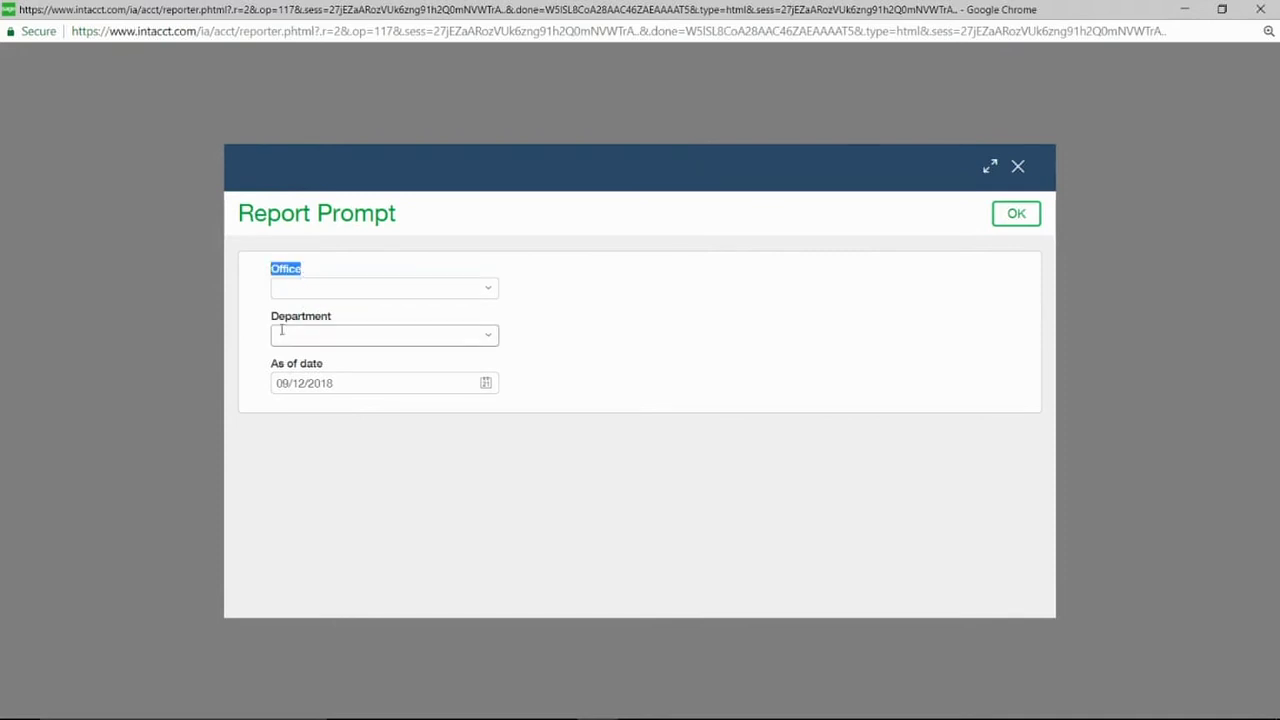
{"action": "left_click_drag", "start_coordinate": [279, 318], "coordinate": [337, 325]}
{"action": "left_click", "coordinate": [337, 325]}
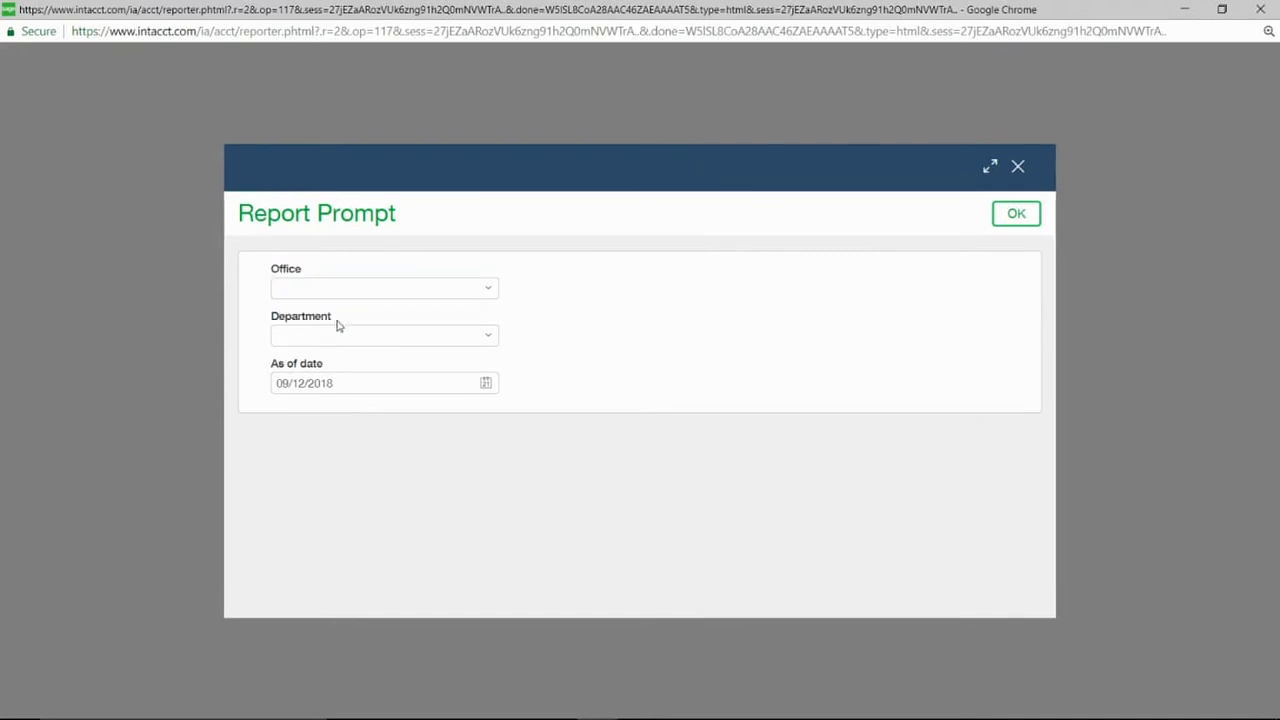
{"action": "left_click", "coordinate": [490, 290]}
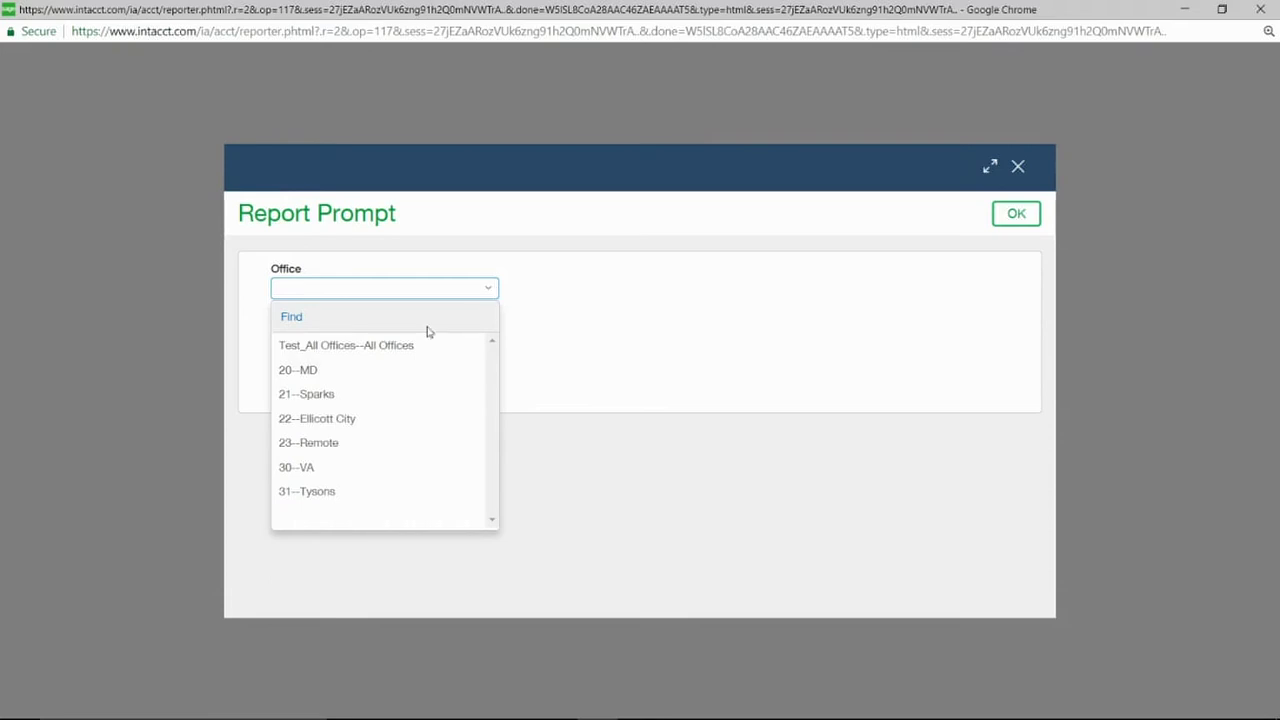
{"action": "left_click", "coordinate": [394, 372]}
{"action": "left_click", "coordinate": [486, 340]}
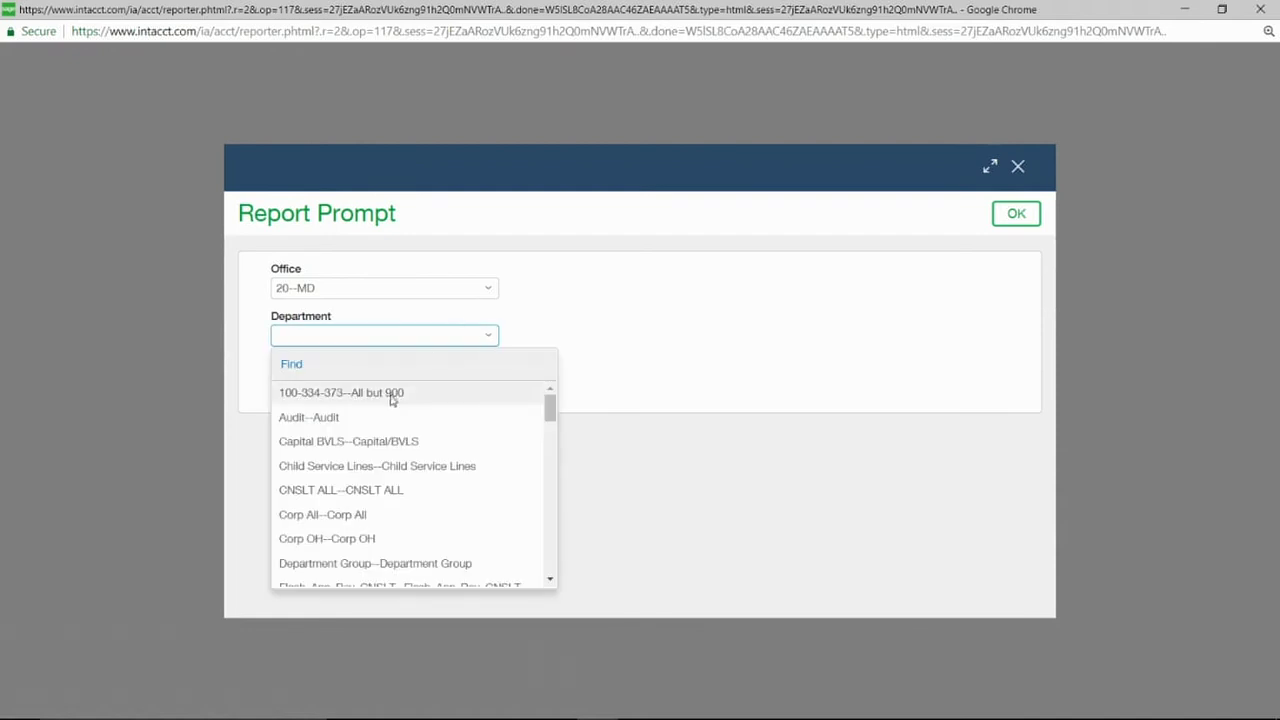
{"action": "scroll", "coordinate": [391, 405], "scroll_direction": "down", "scroll_amount": 2}
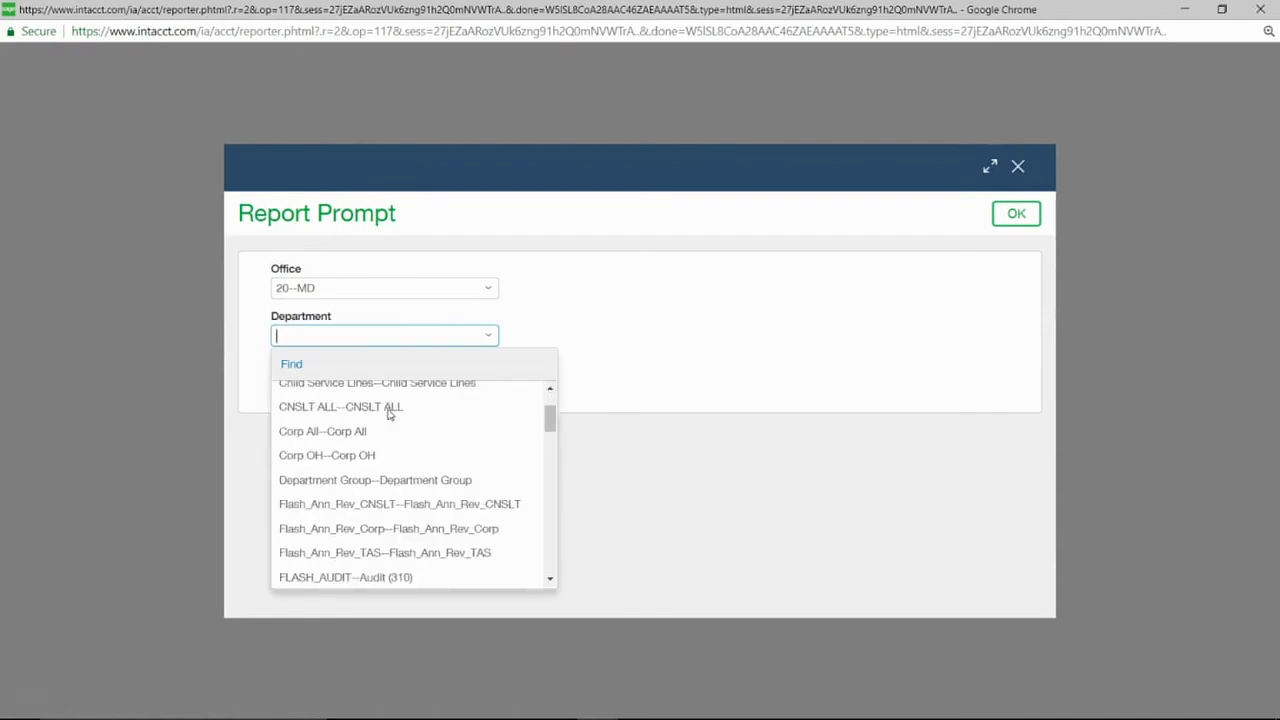
{"action": "left_click", "coordinate": [385, 486]}
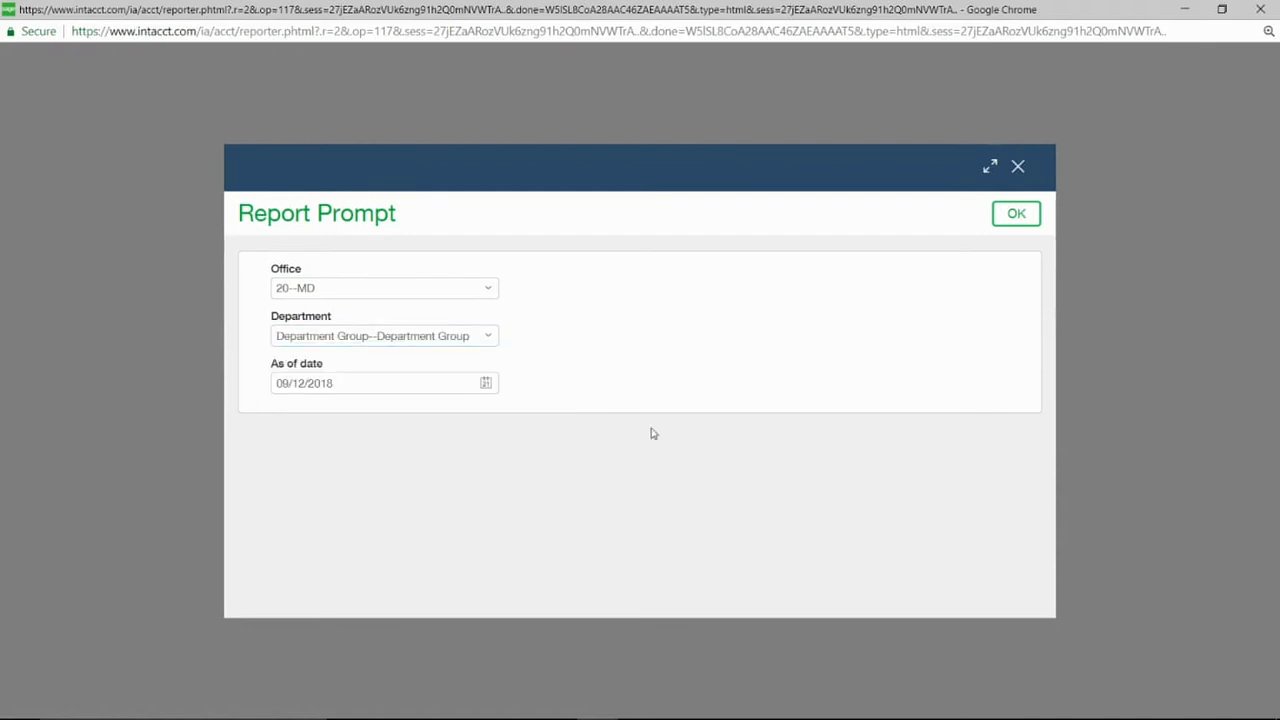
Run the Balance Sheet for the chosen office and department group, and minimize the report window.
{"action": "left_click", "coordinate": [996, 220]}
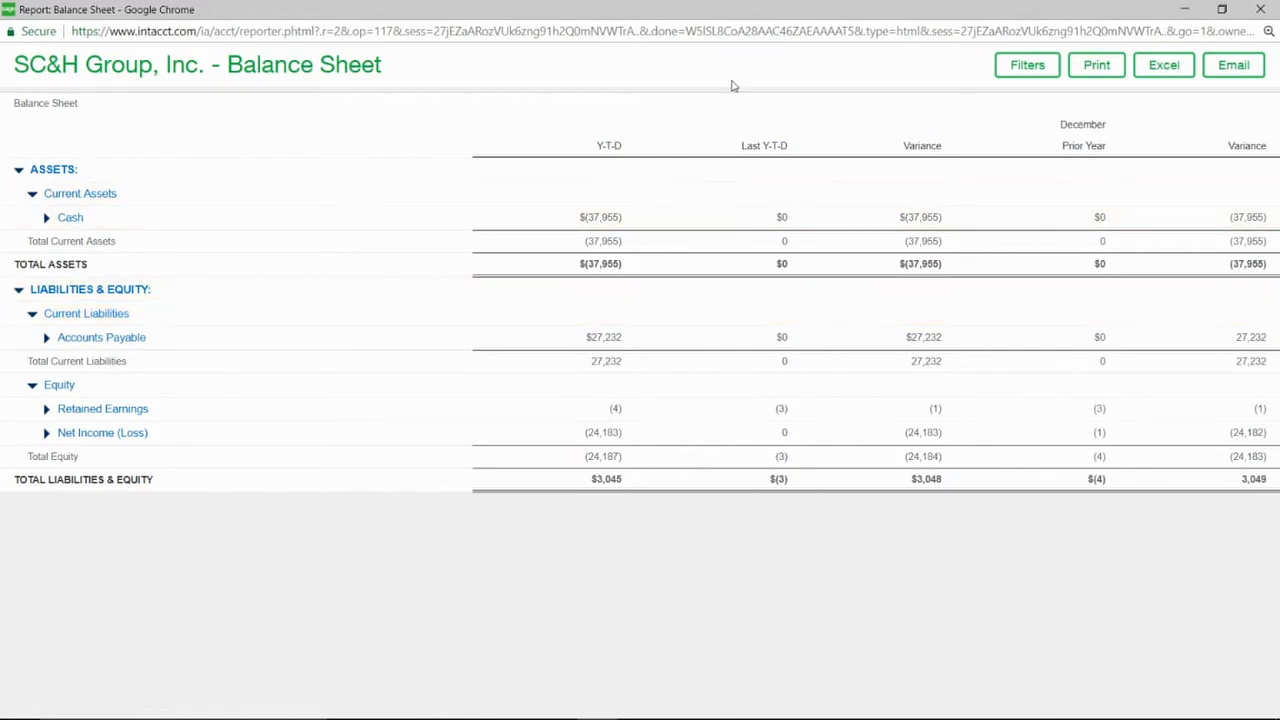
{"action": "left_click", "coordinate": [1183, 8]}
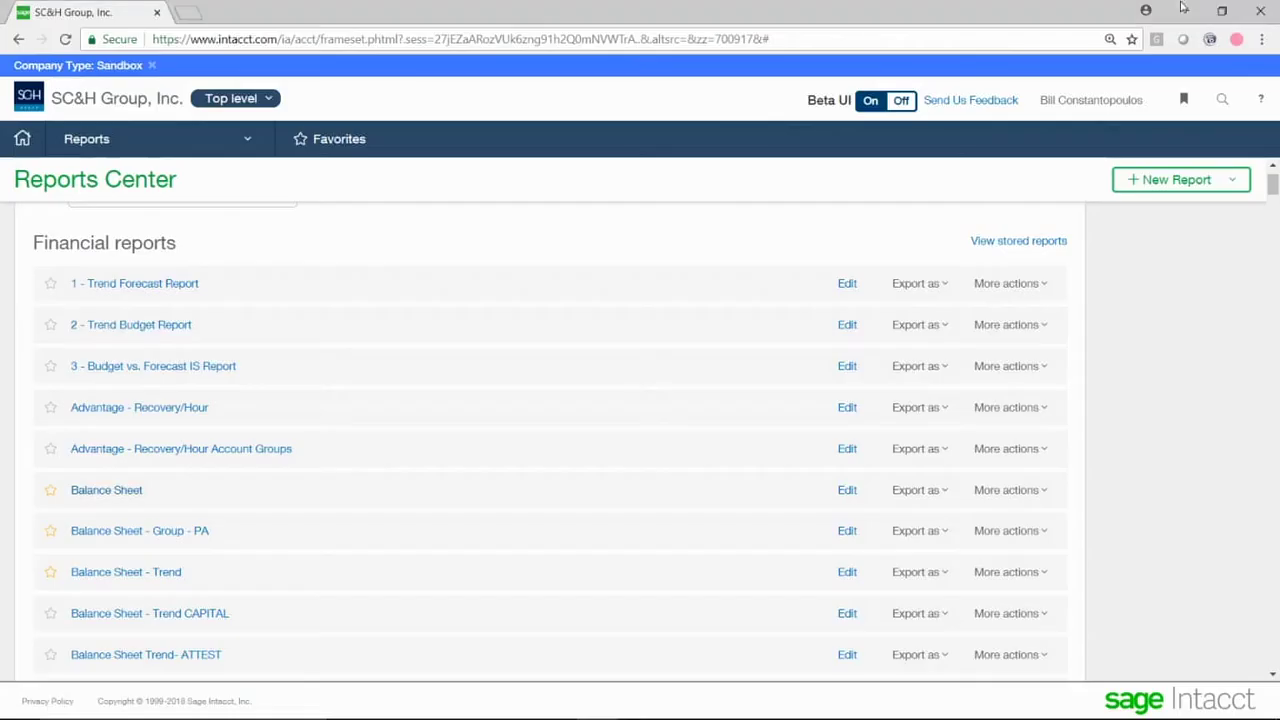
{"action": "left_click", "coordinate": [1237, 41]}
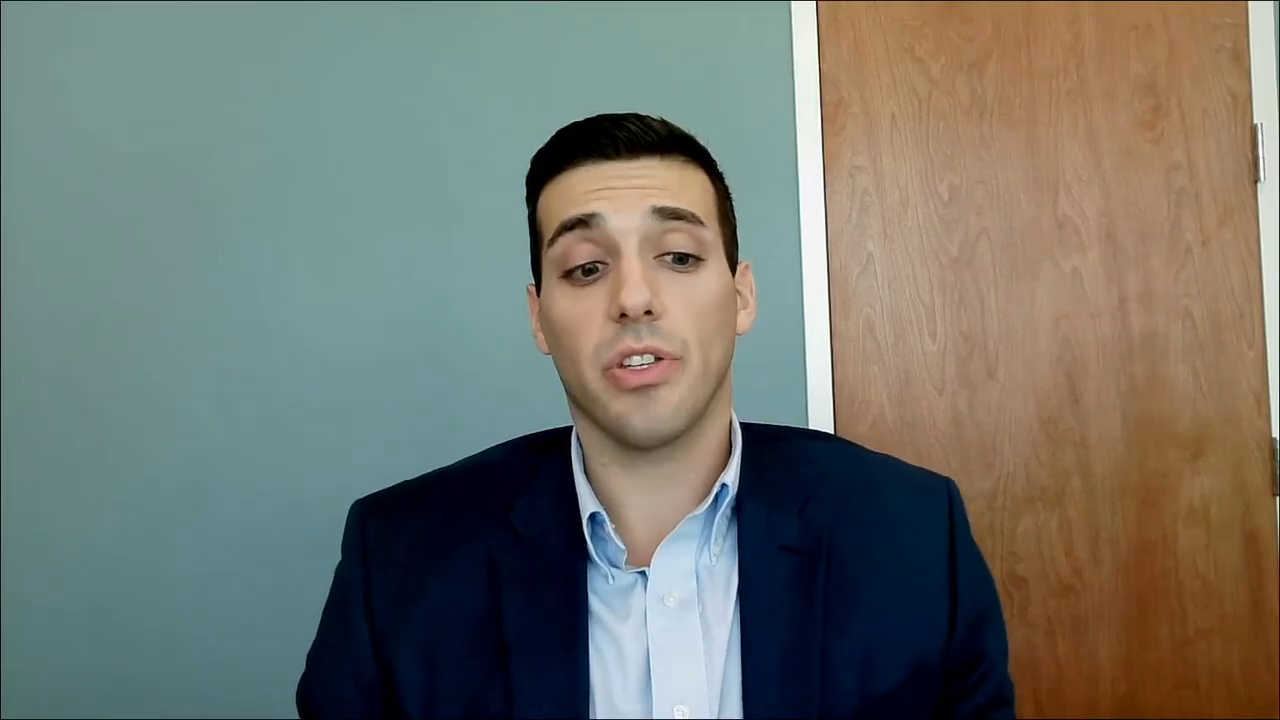